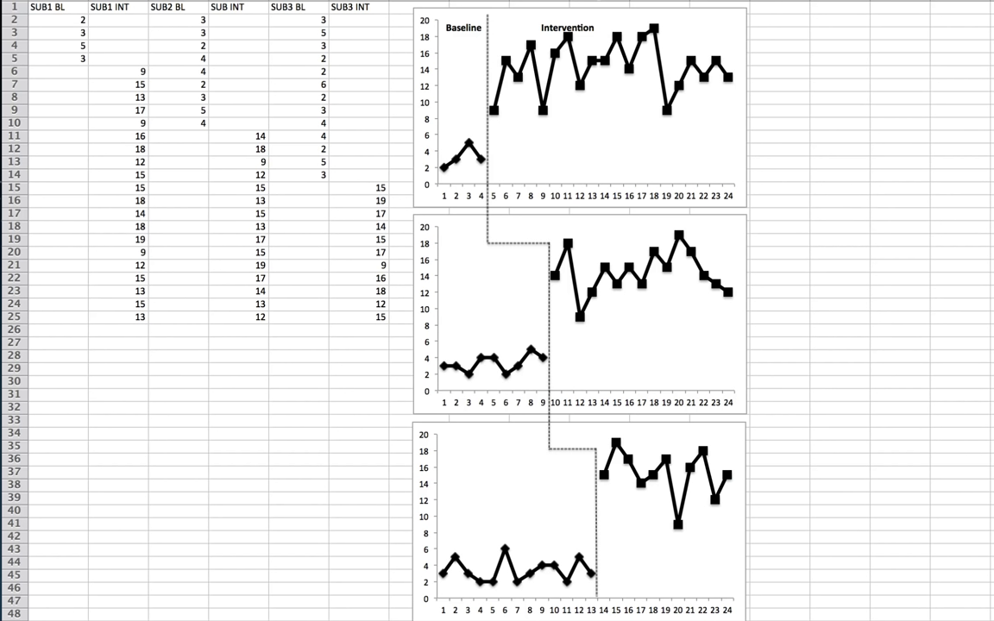
click(58, 523)
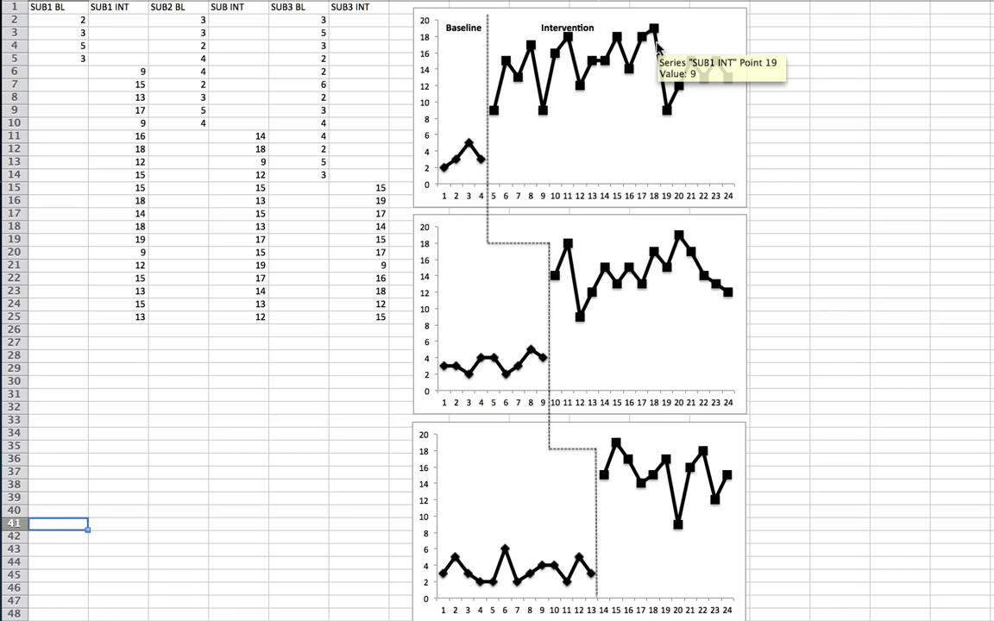
mouse_move(581, 287)
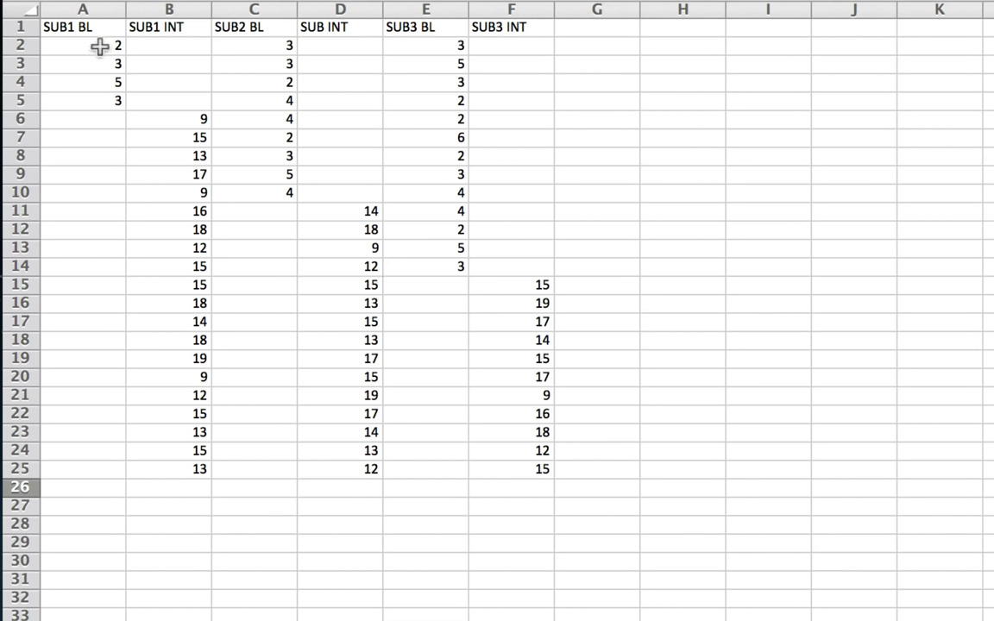
Insert a Marked Line chart from the SUB1 BL and SUB1 INT data in A2:B25
drag(100, 44, 157, 472)
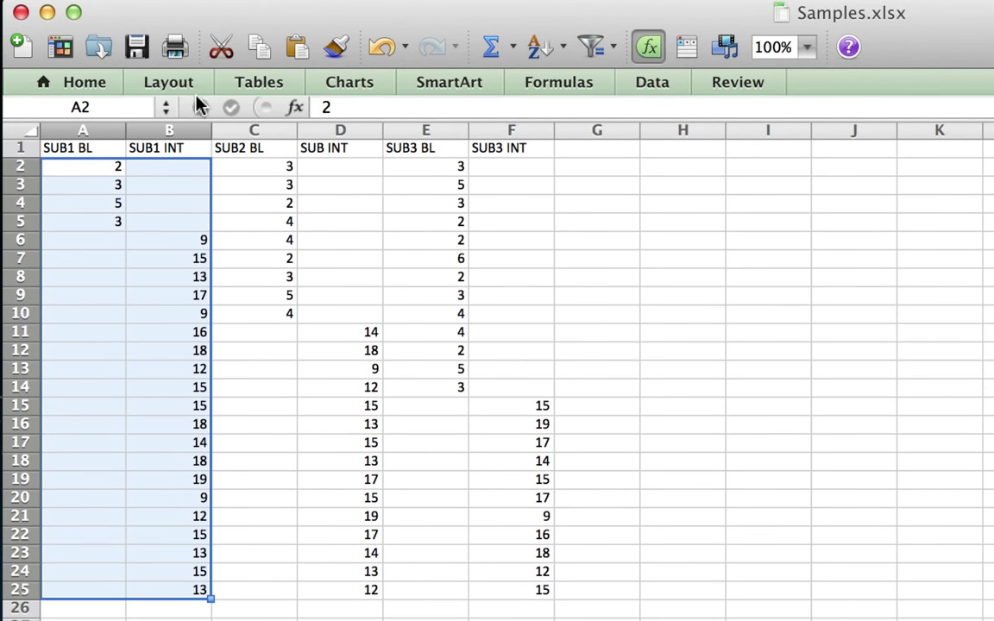
click(349, 86)
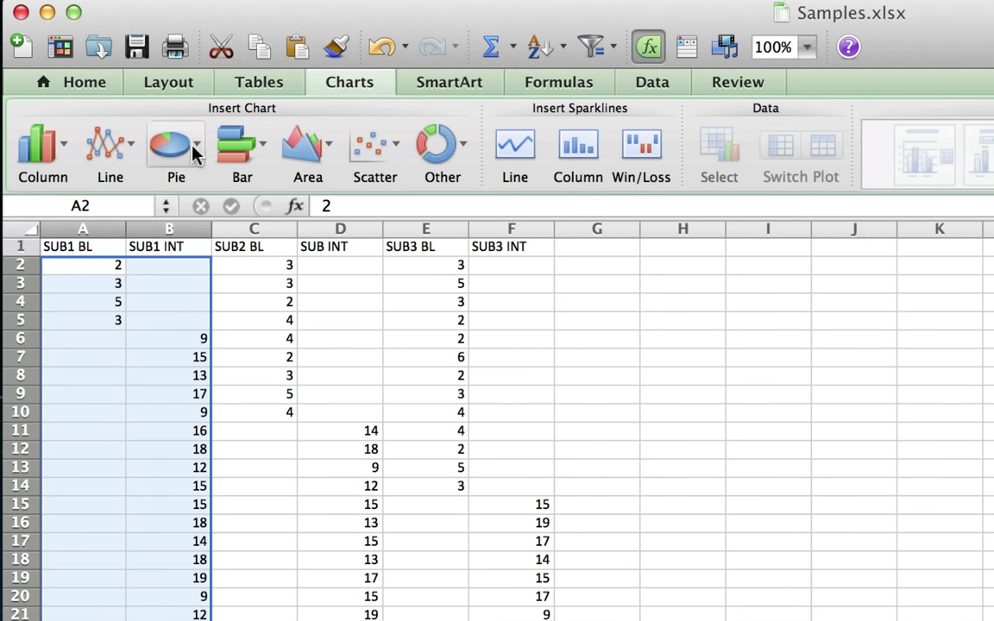
click(121, 160)
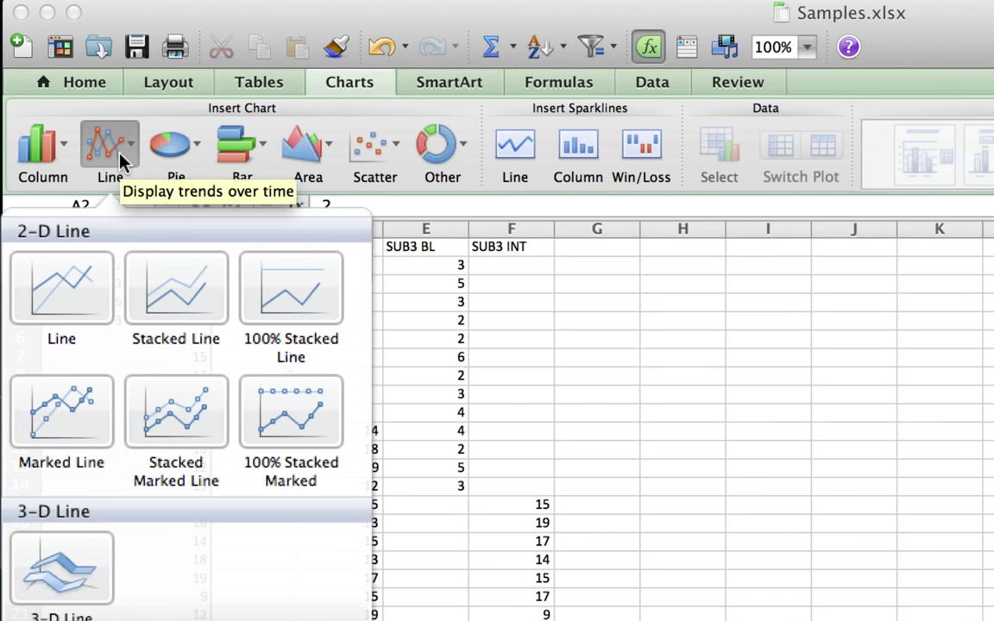
click(90, 434)
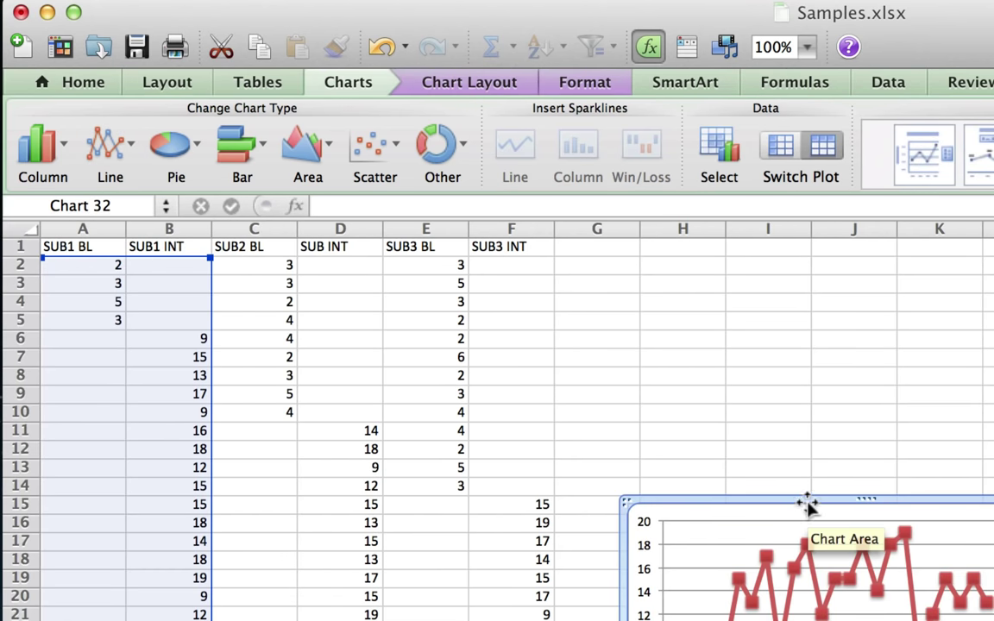
Move the new chart up beside the data, starting at column H near row 1, and delete its legend
drag(802, 509, 811, 252)
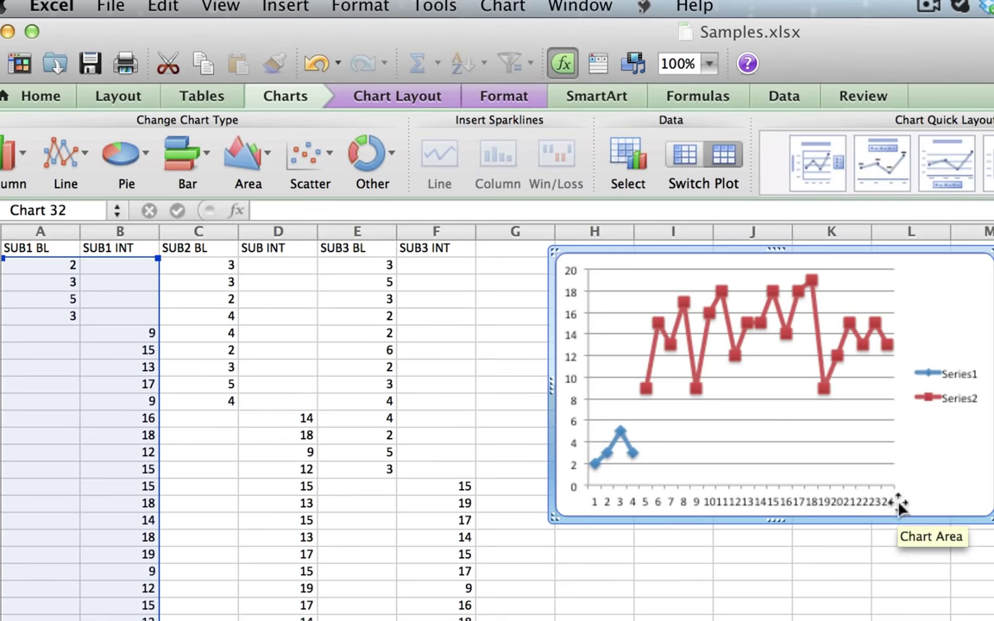
click(944, 386)
key(Delete)
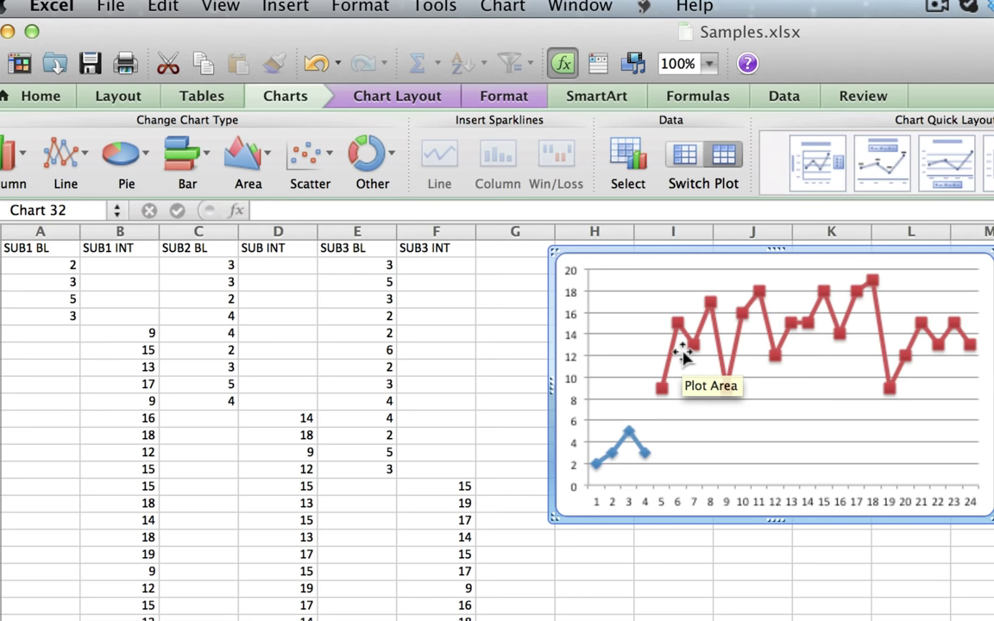
Set the line colour of the chart's SUB1 INT series to black
click(667, 369)
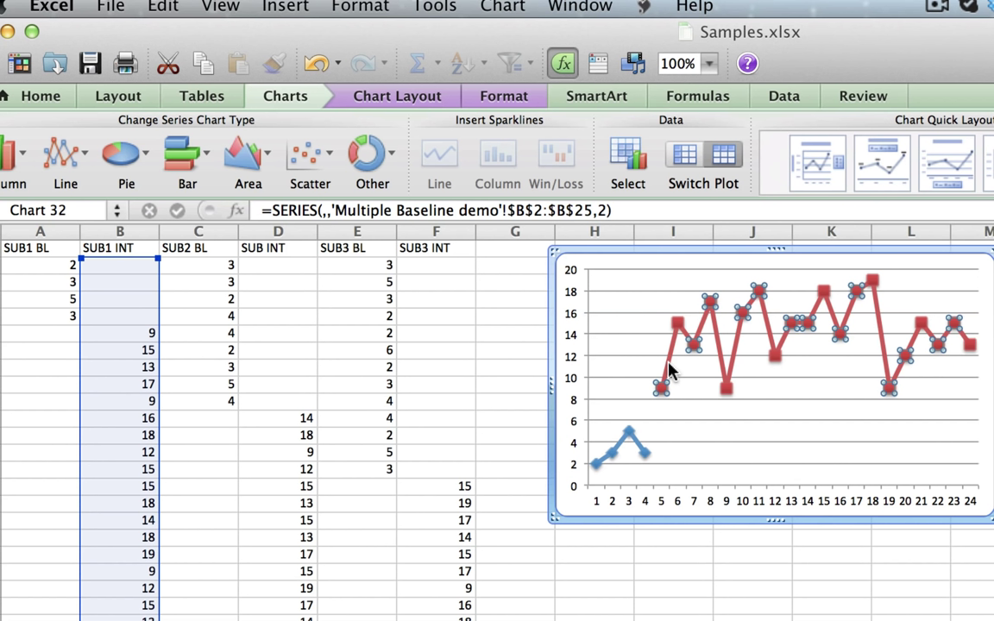
right_click(672, 371)
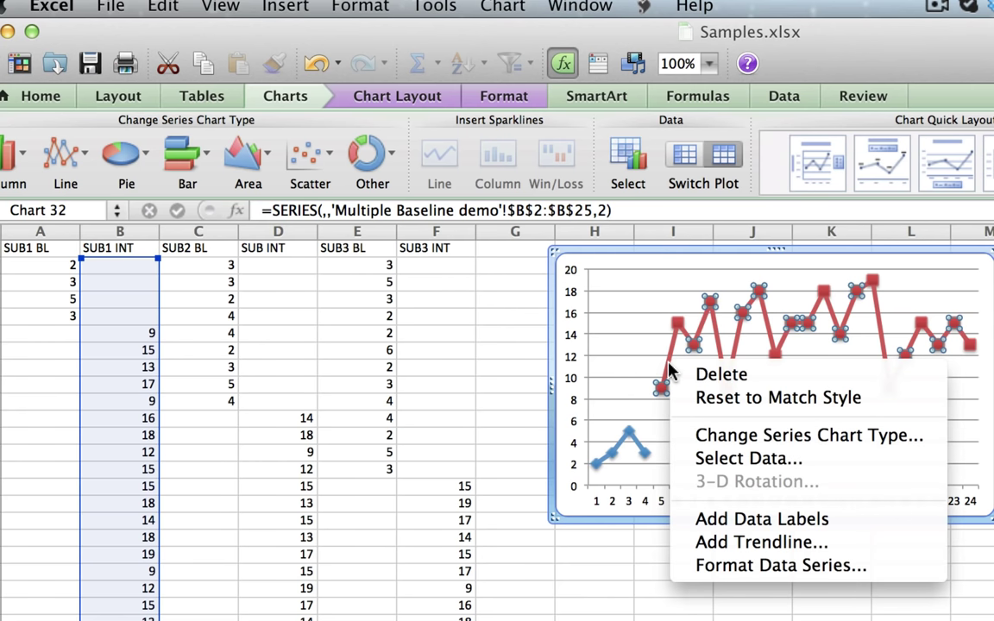
click(771, 567)
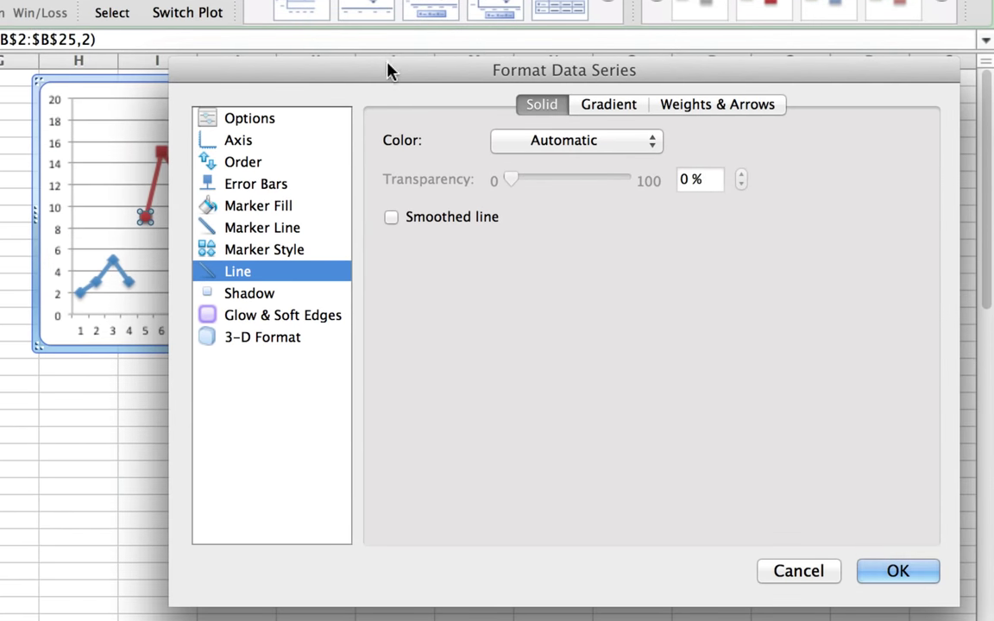
drag(391, 67, 541, 58)
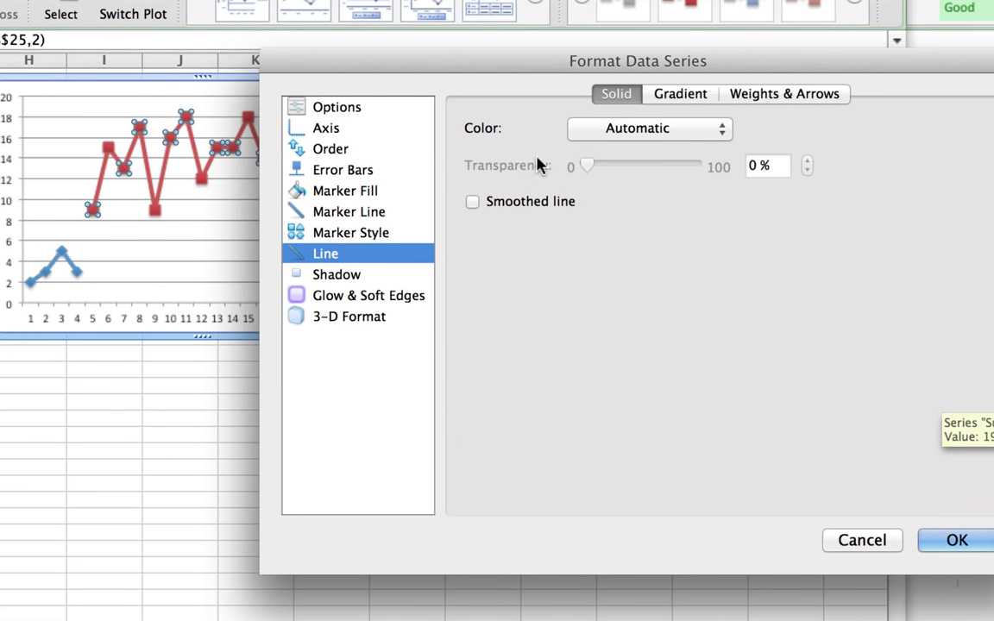
click(609, 132)
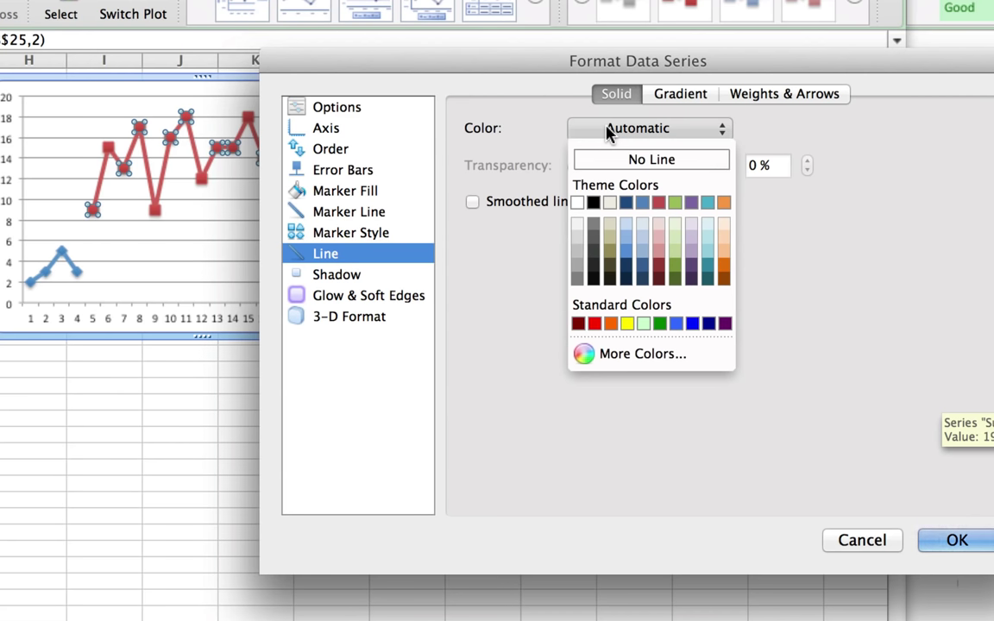
click(594, 203)
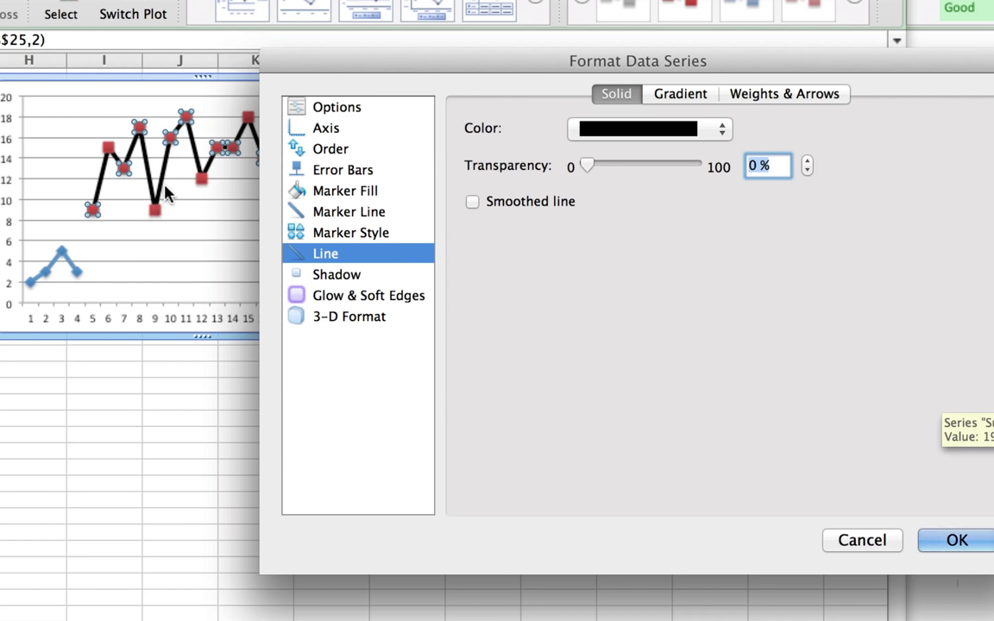
Set the marker outline and marker fill of the SUB1 INT series to black and apply the formatting
click(356, 213)
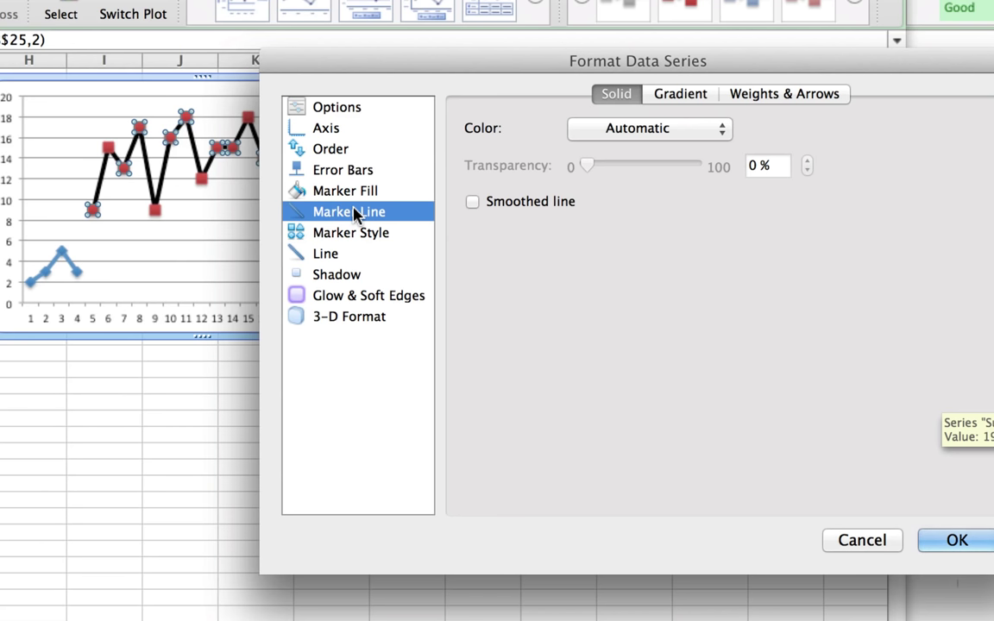
click(627, 132)
click(590, 203)
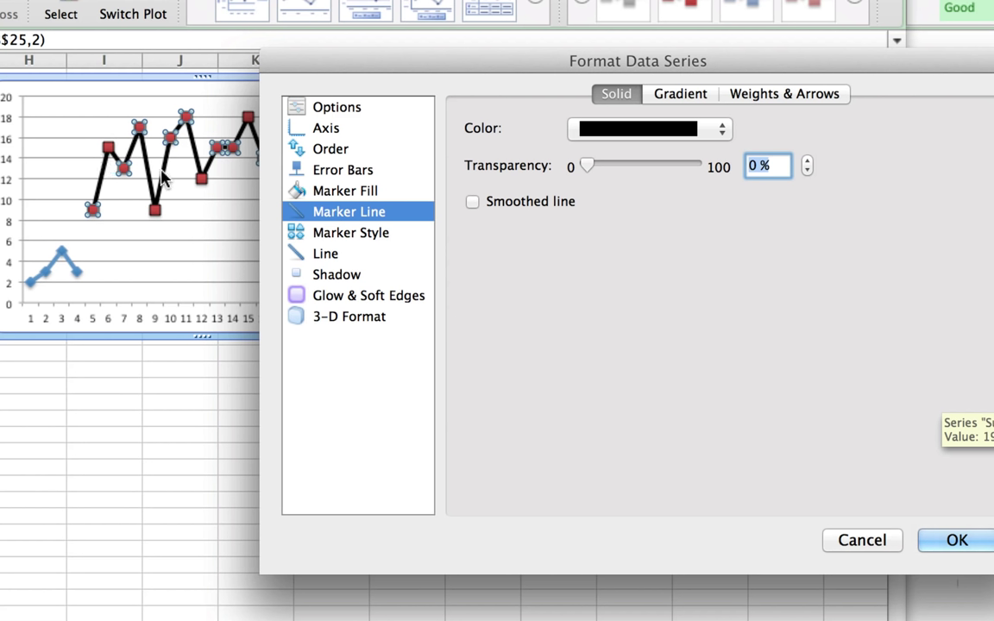
click(343, 193)
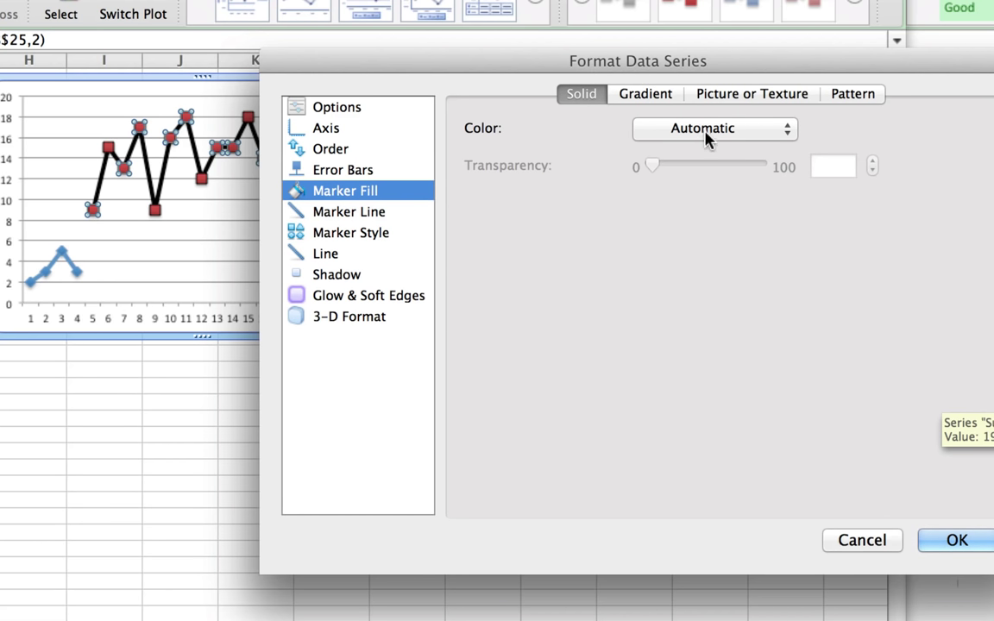
click(706, 130)
click(658, 236)
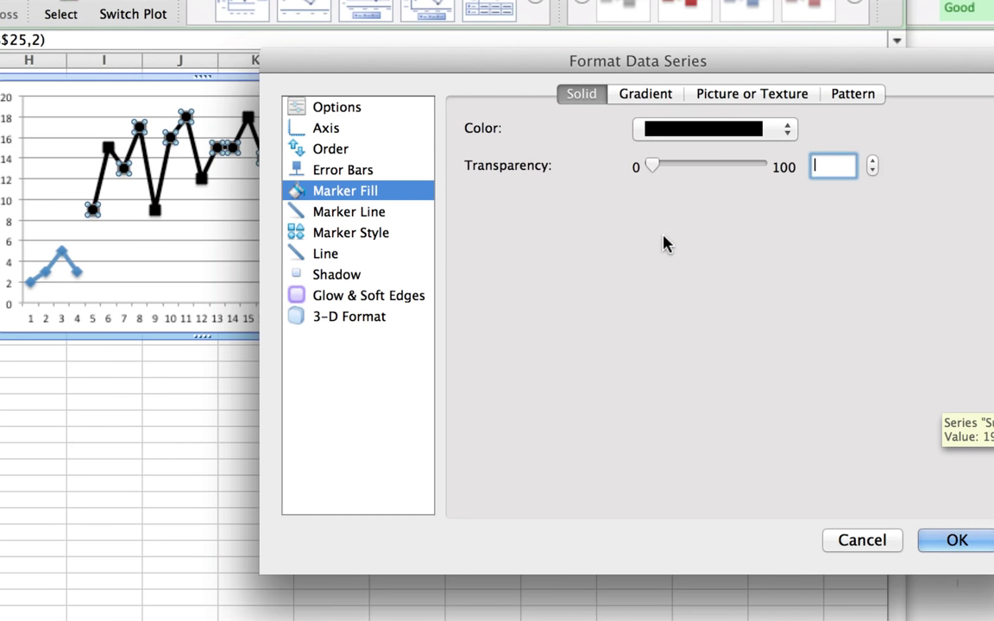
click(956, 540)
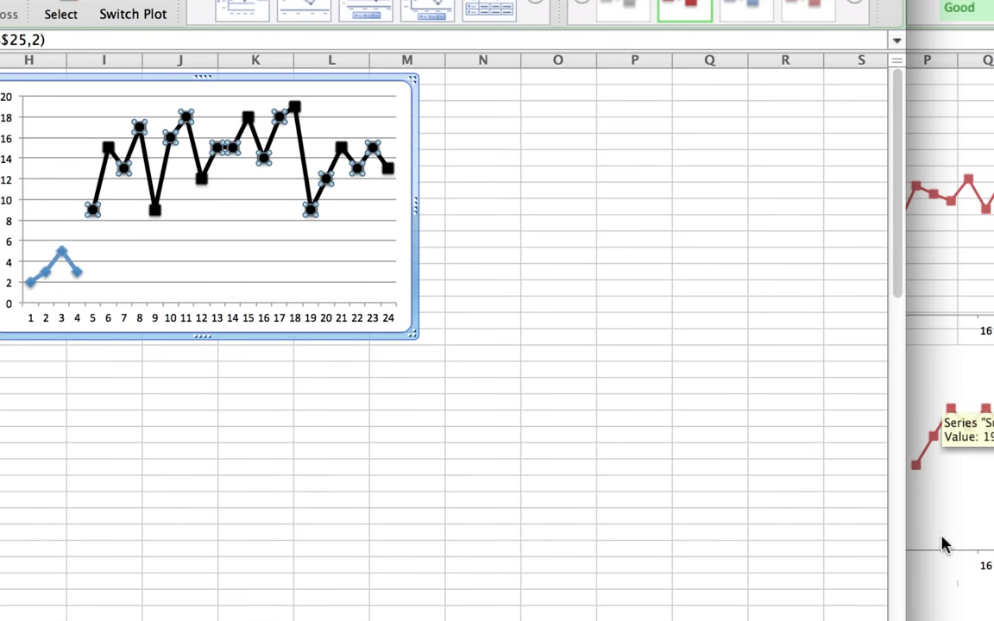
Set the marker fill and marker outline of the SUB1 BL baseline series to black
click(71, 268)
mouse_move(73, 261)
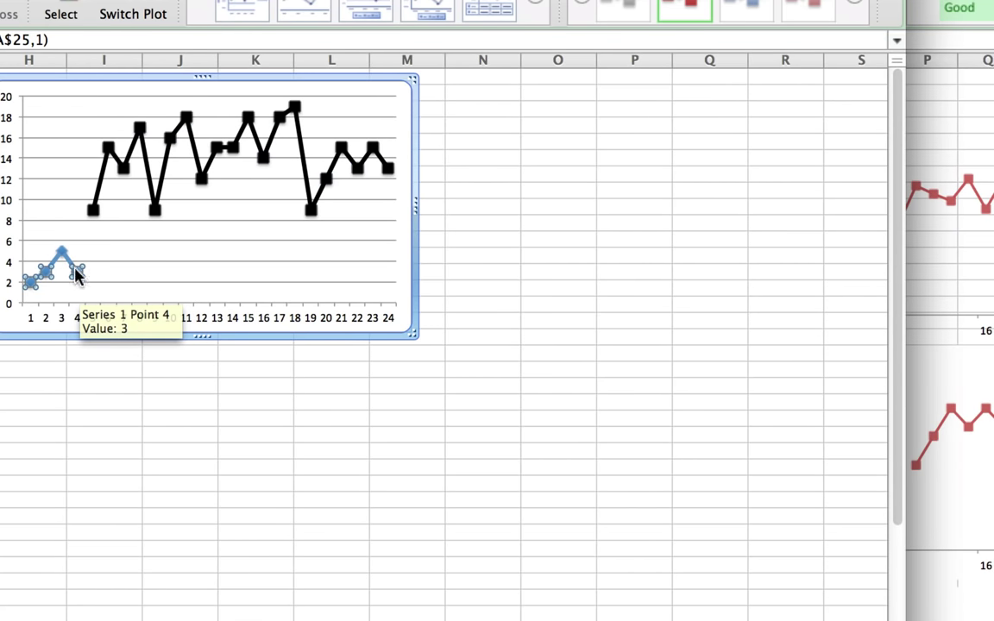
right_click(77, 274)
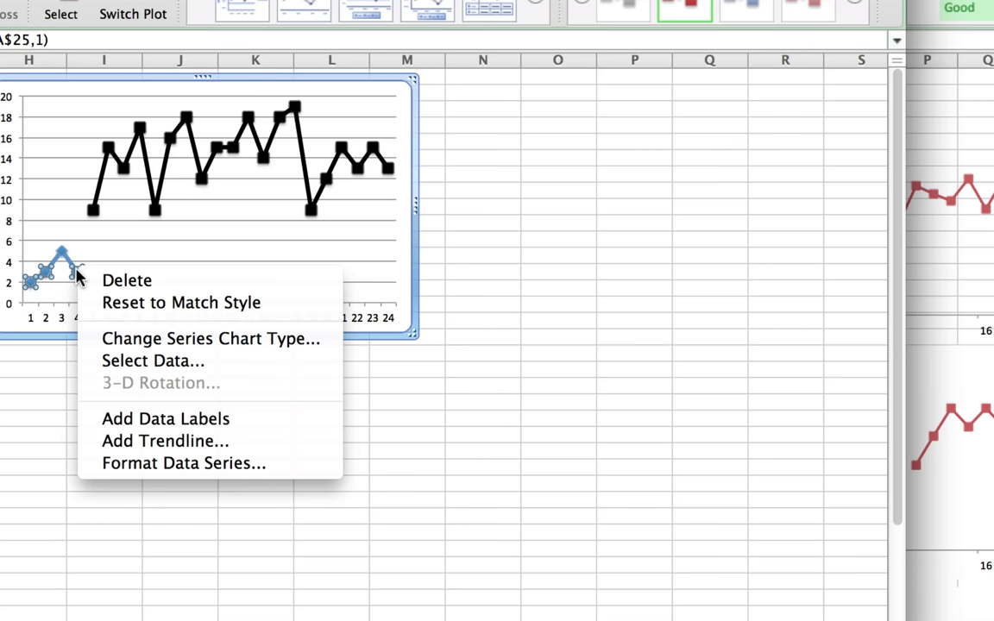
click(165, 469)
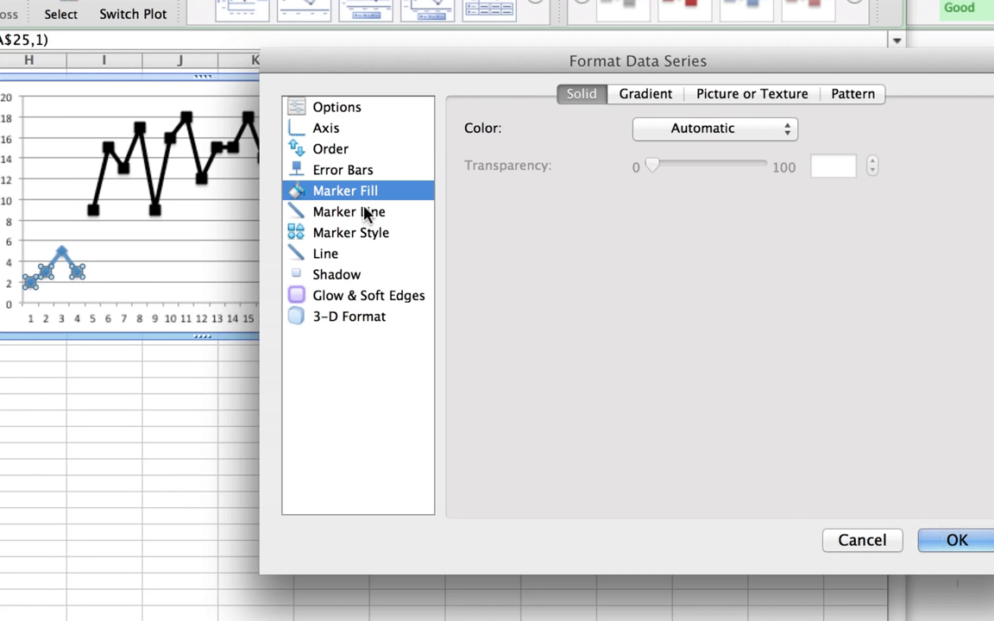
click(679, 136)
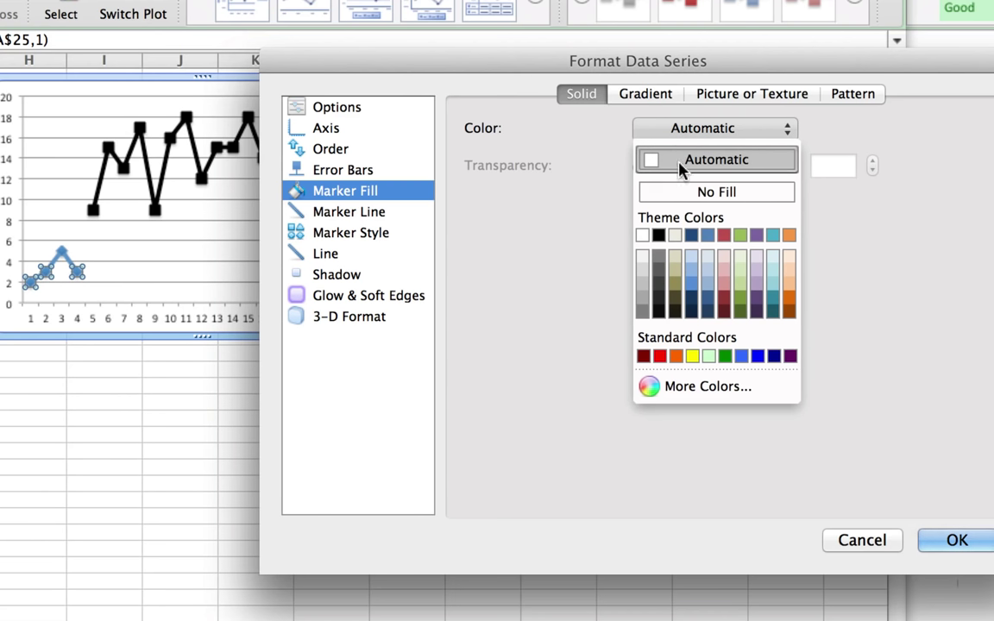
click(658, 235)
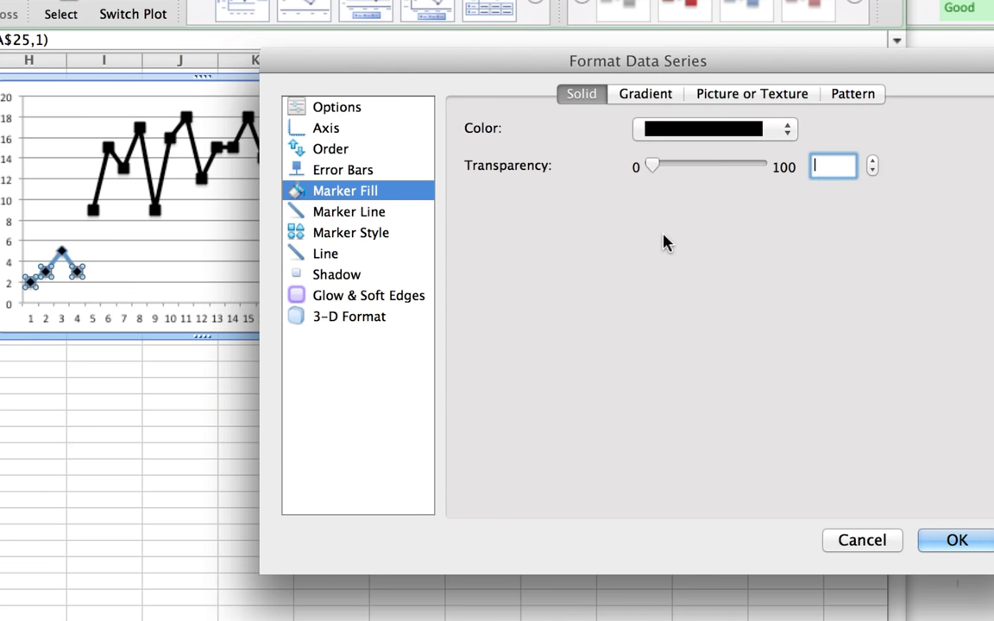
click(356, 214)
click(636, 132)
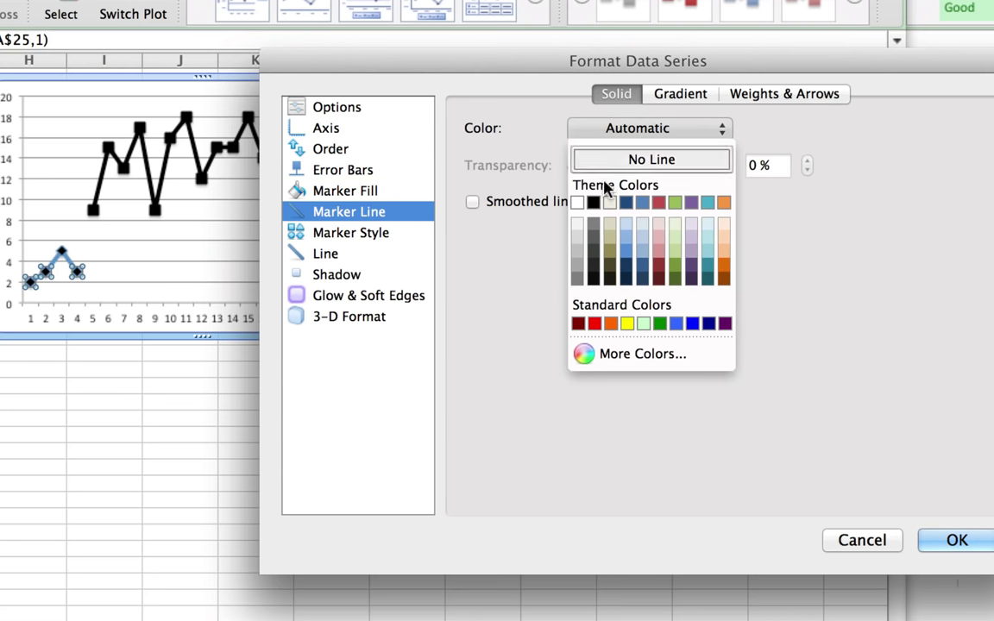
click(594, 205)
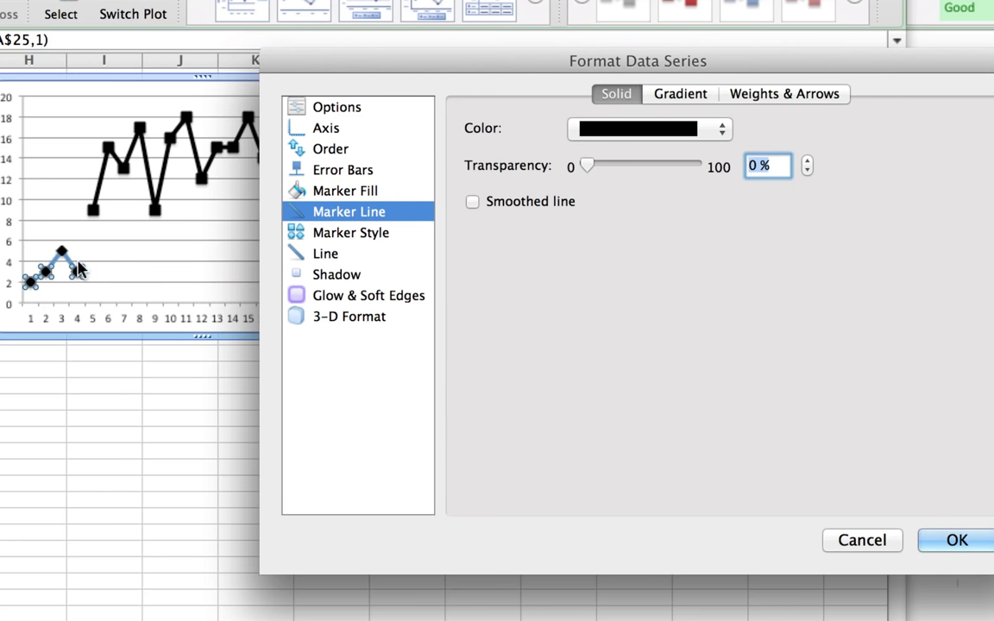
Set the line colour of the SUB1 BL baseline series to black and apply the formatting
click(321, 256)
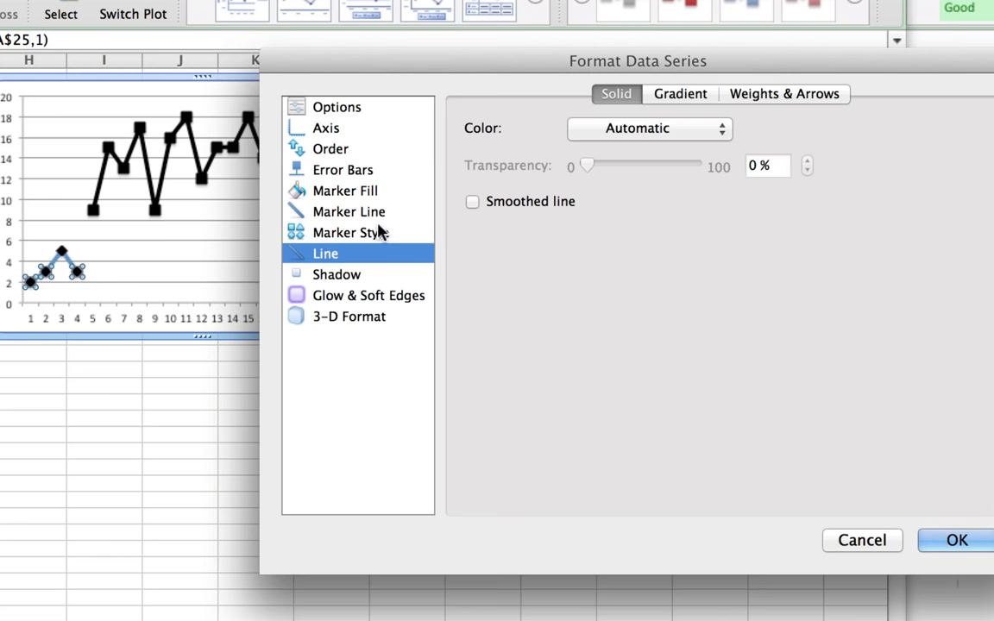
click(628, 134)
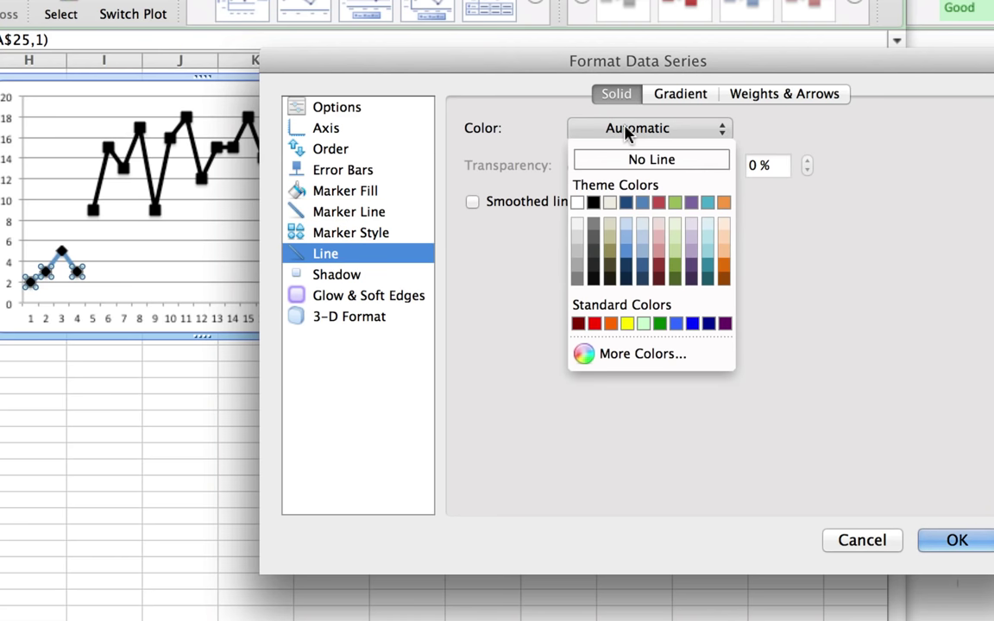
click(593, 202)
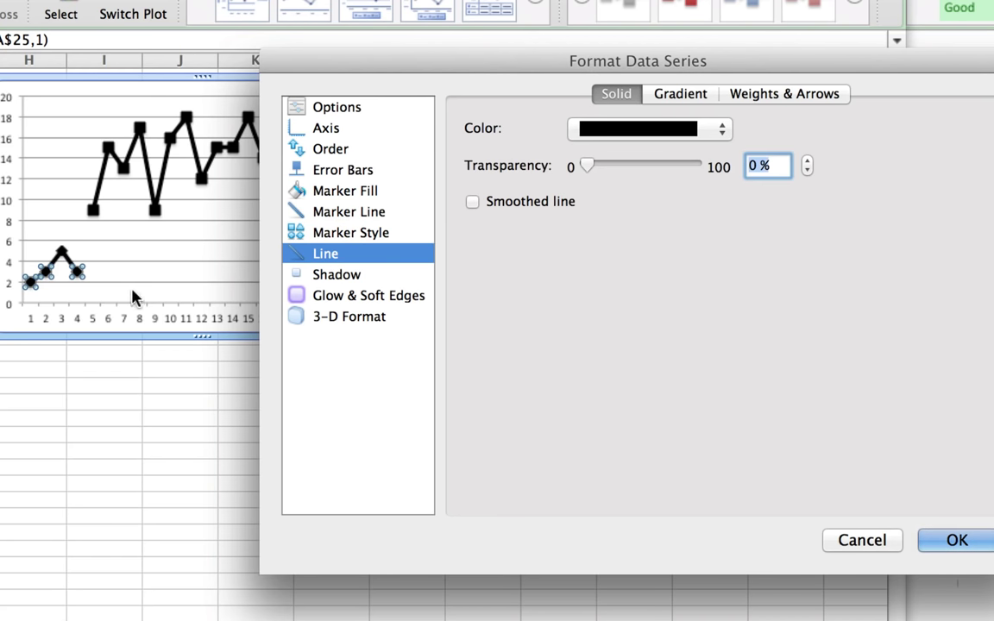
click(956, 541)
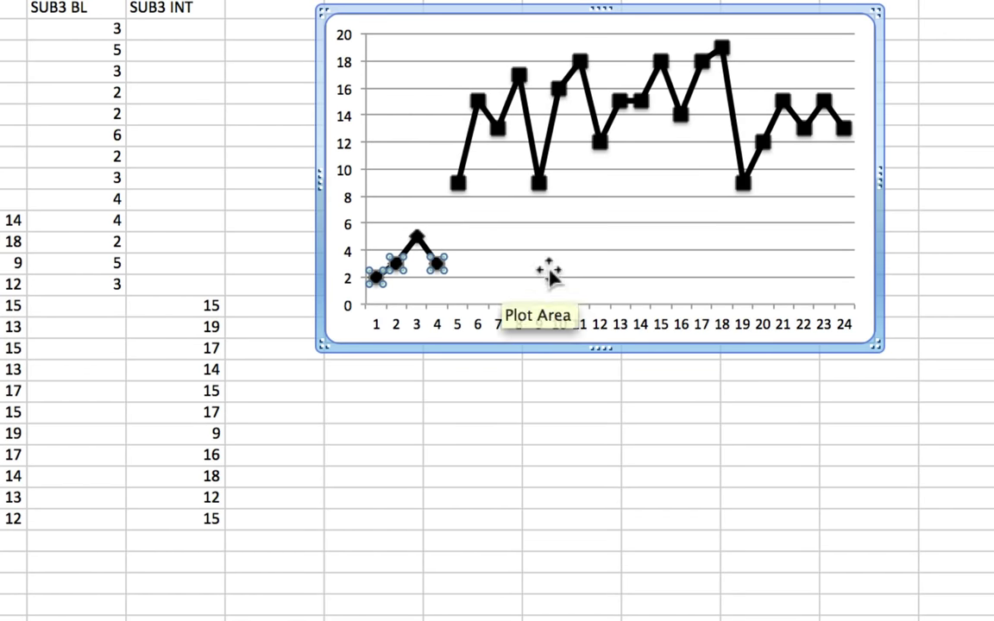
Remove the chart's horizontal gridlines by setting their line colour to No Line
double_click(672, 205)
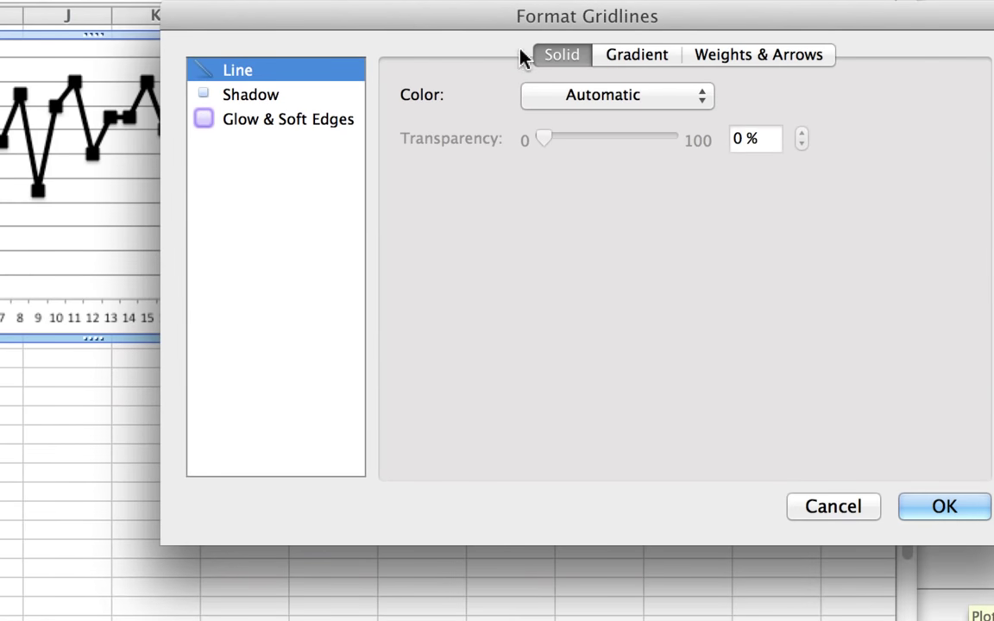
click(613, 99)
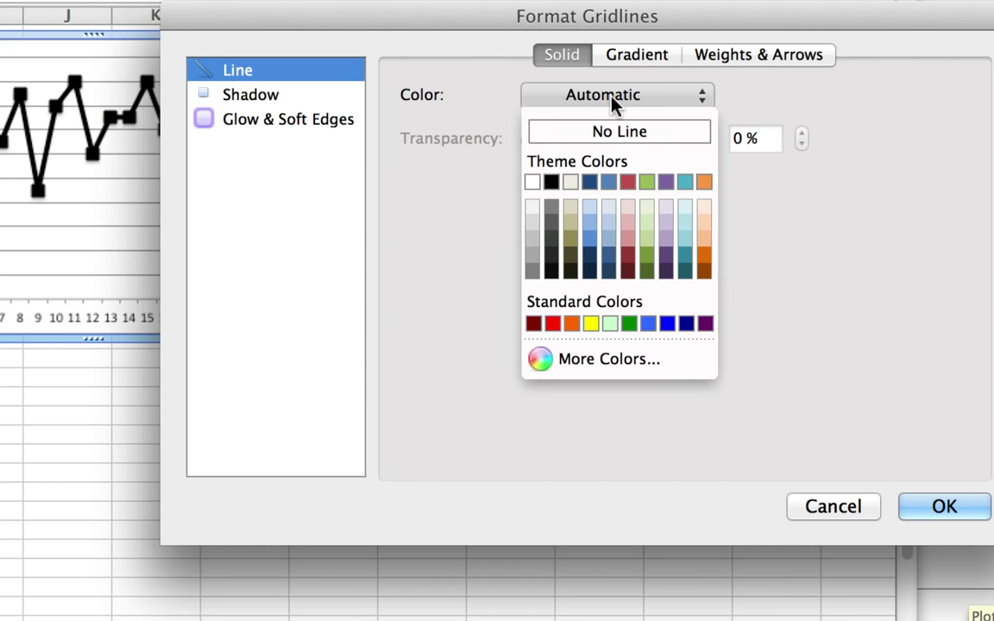
click(578, 136)
click(969, 502)
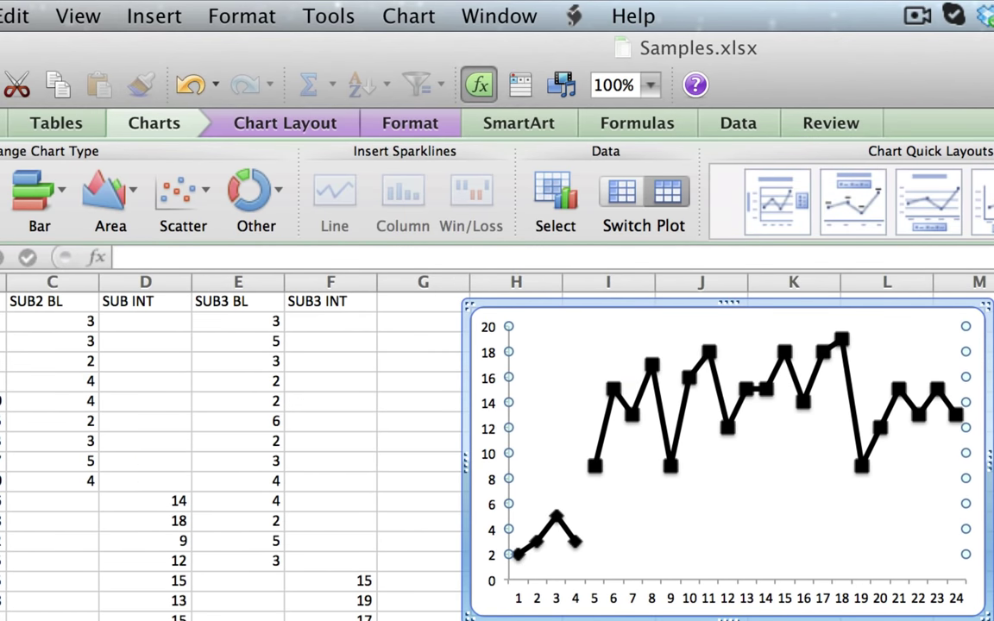
click(155, 18)
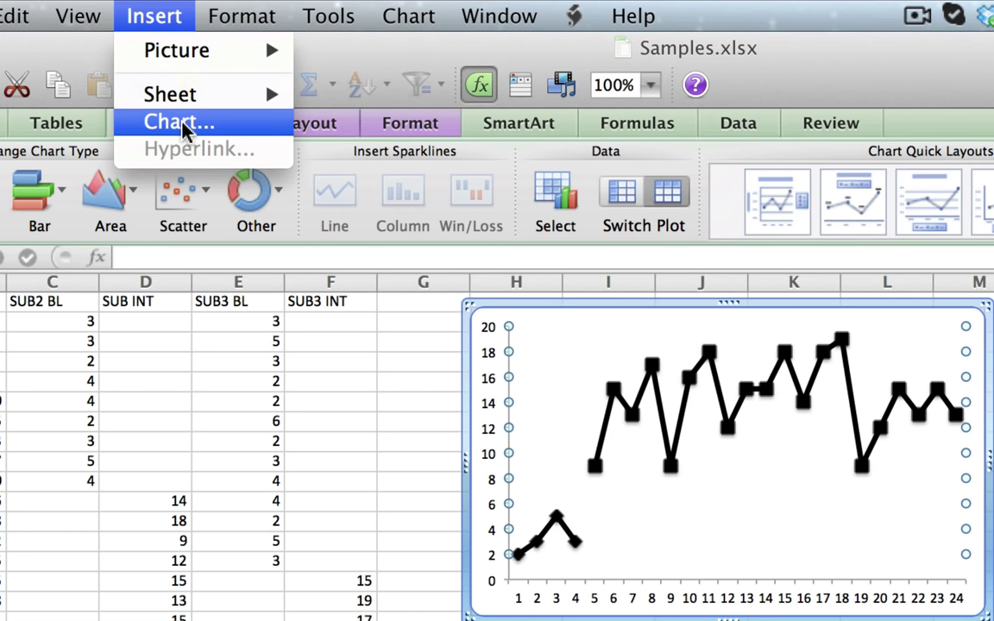
click(153, 9)
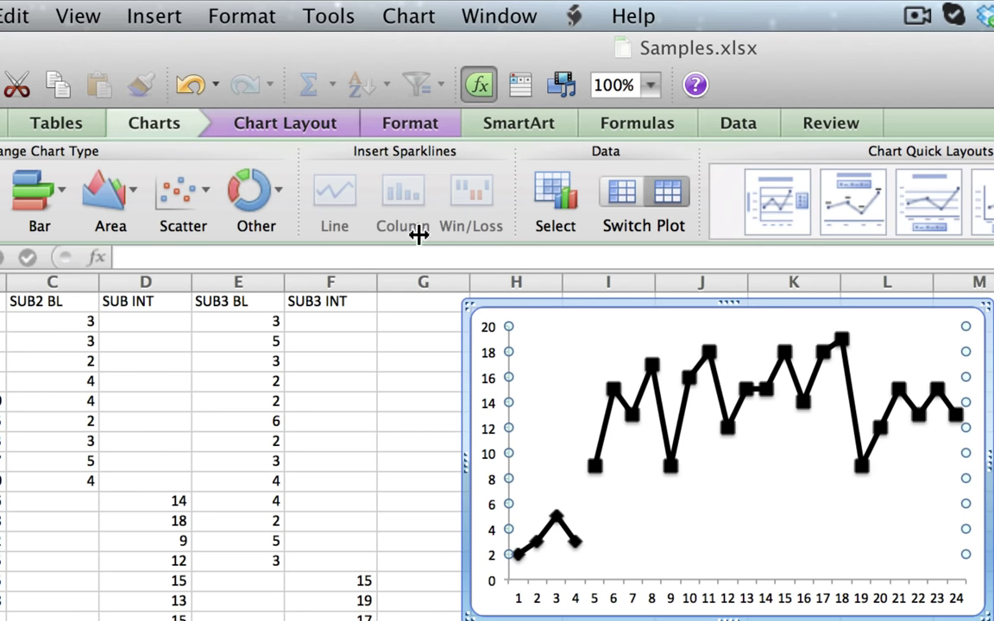
click(160, 21)
mouse_move(175, 110)
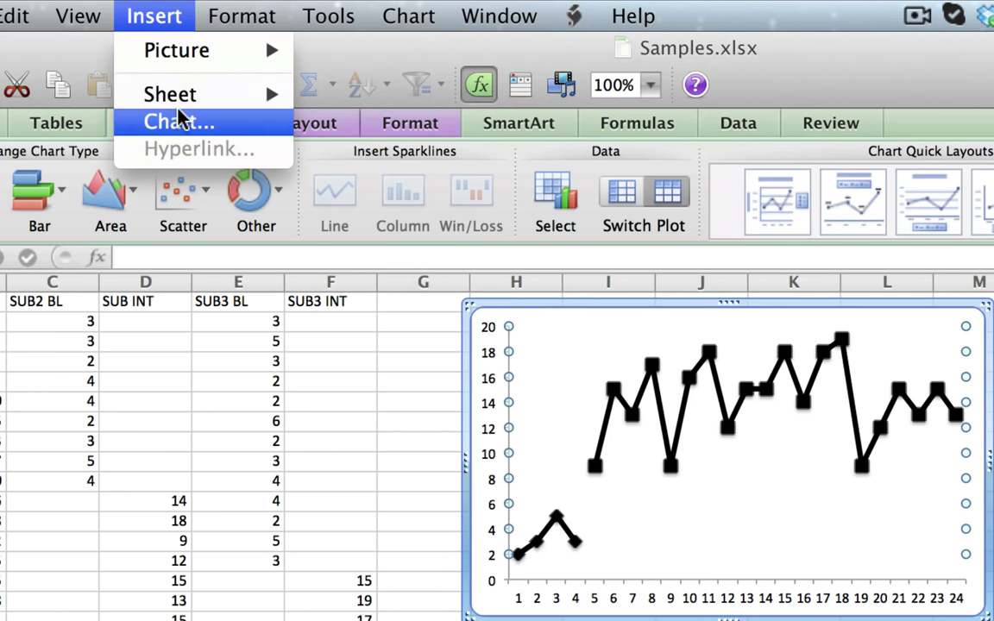
click(164, 19)
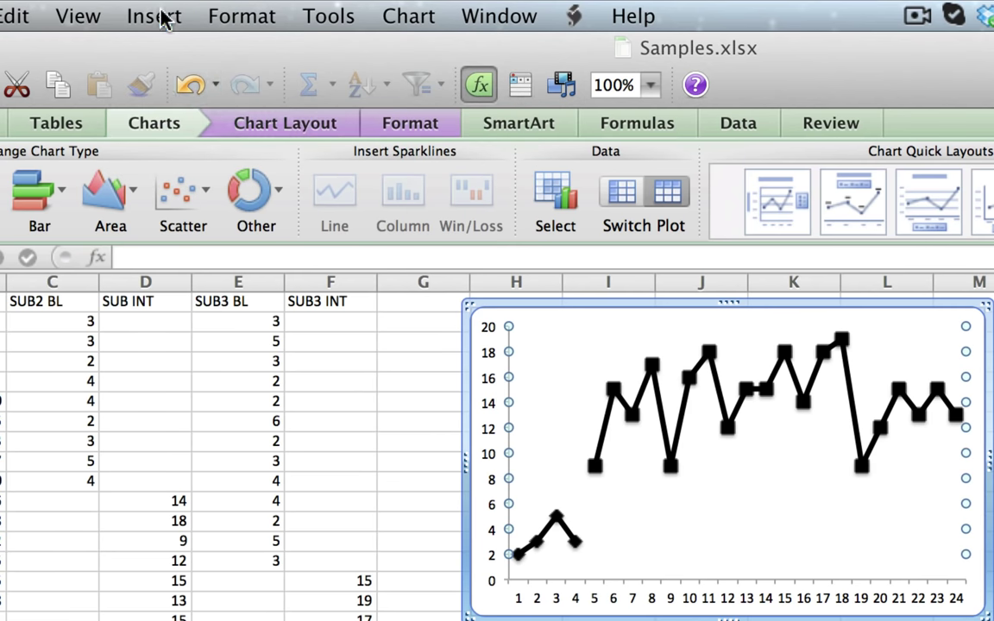
Deselect the chart and insert a text box reading "Baseline" above the baseline data of the first subject's chart
click(421, 415)
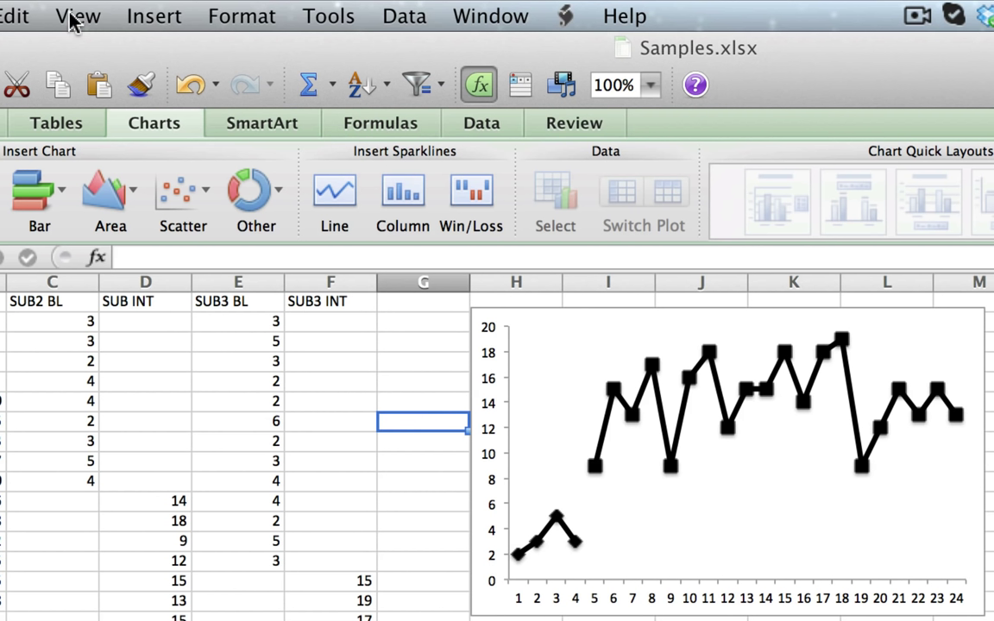
click(152, 12)
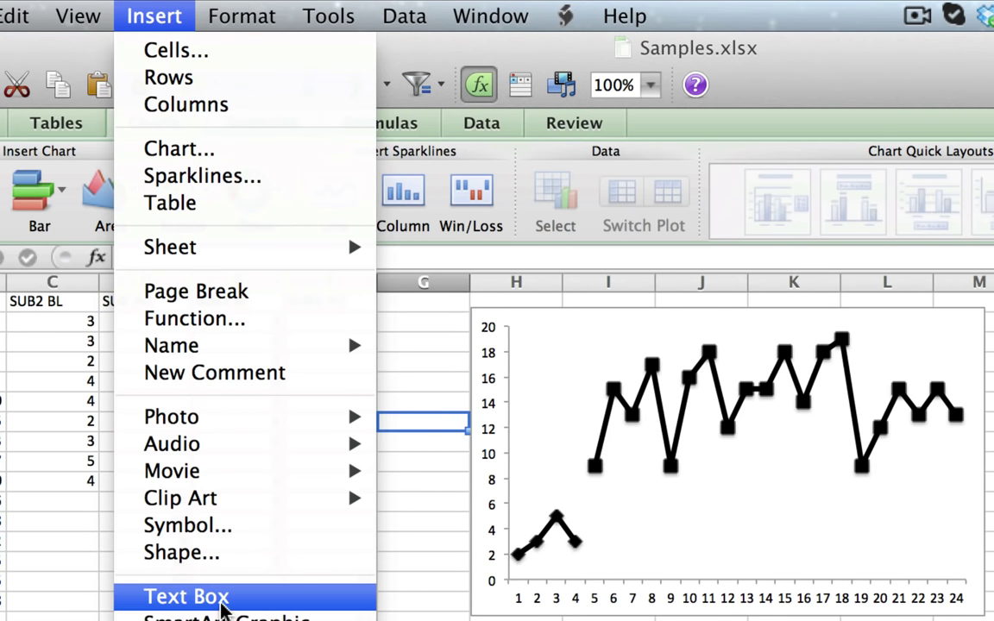
click(223, 603)
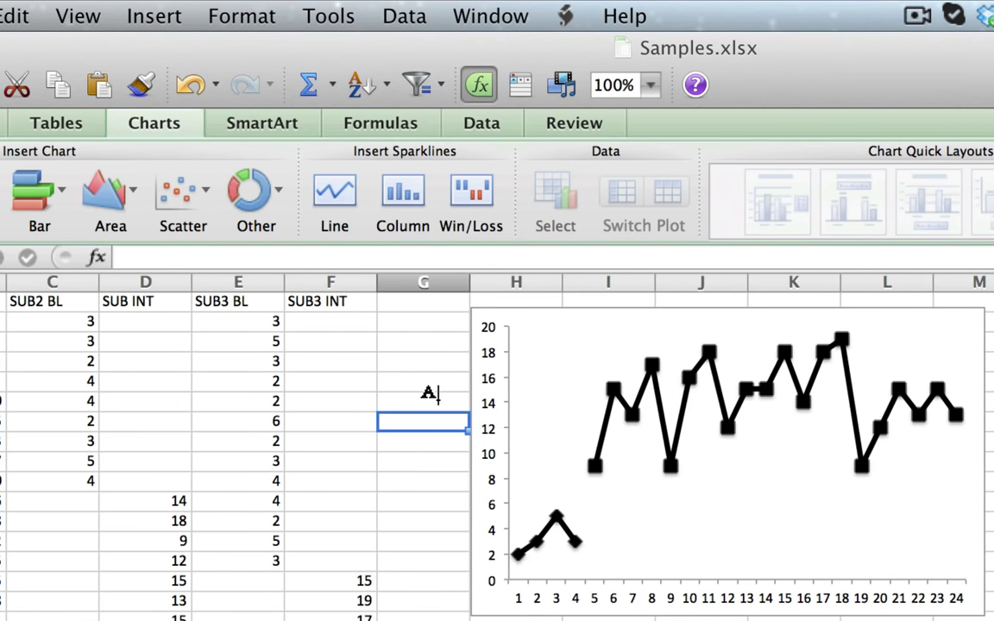
click(518, 335)
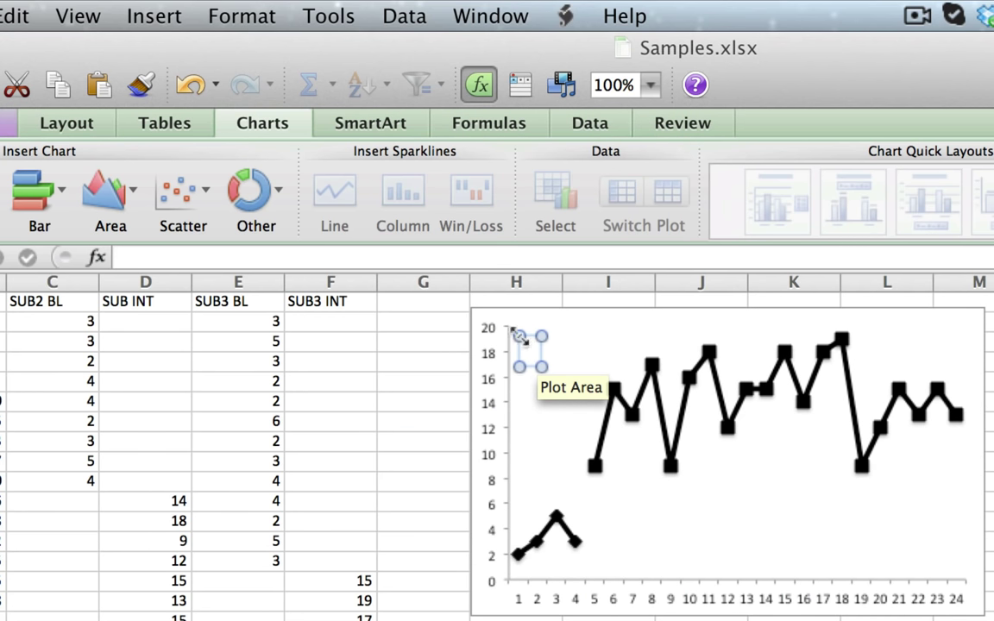
text(Ba)
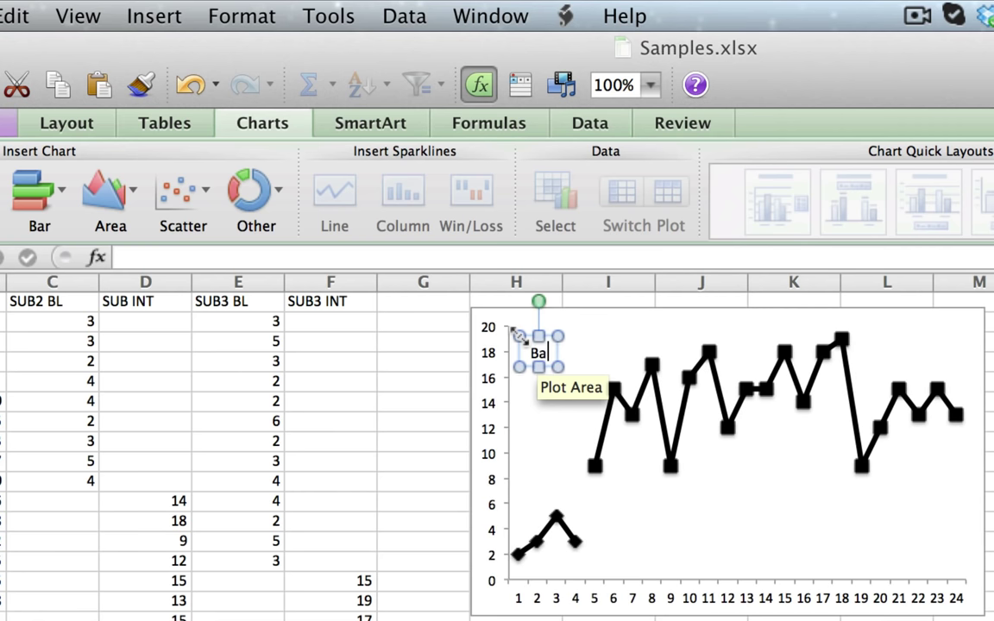
text(seline)
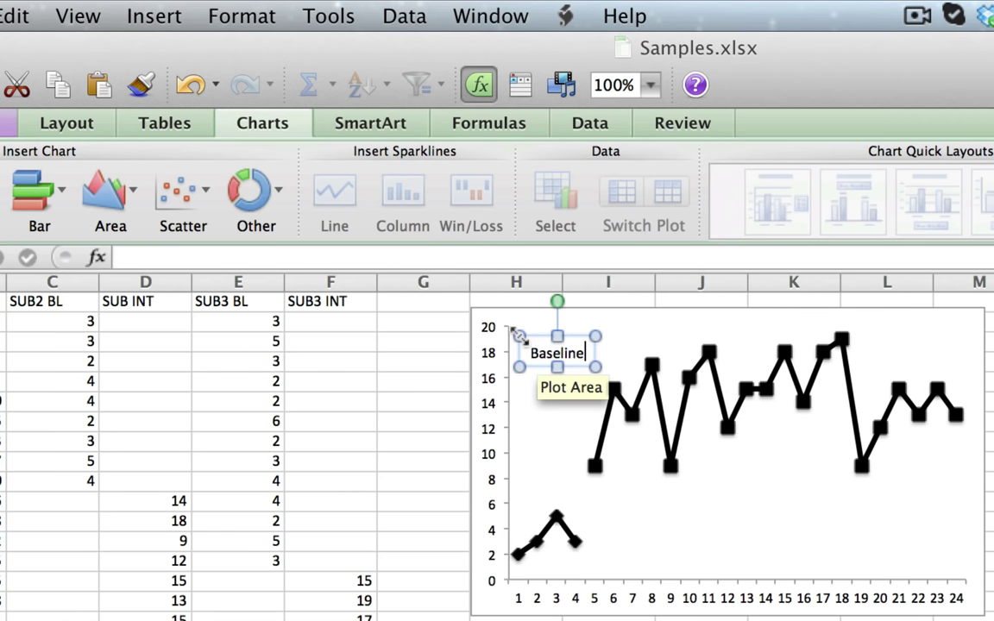
Make the "Baseline" label text bold and move the label slightly up in the first chart
double_click(564, 355)
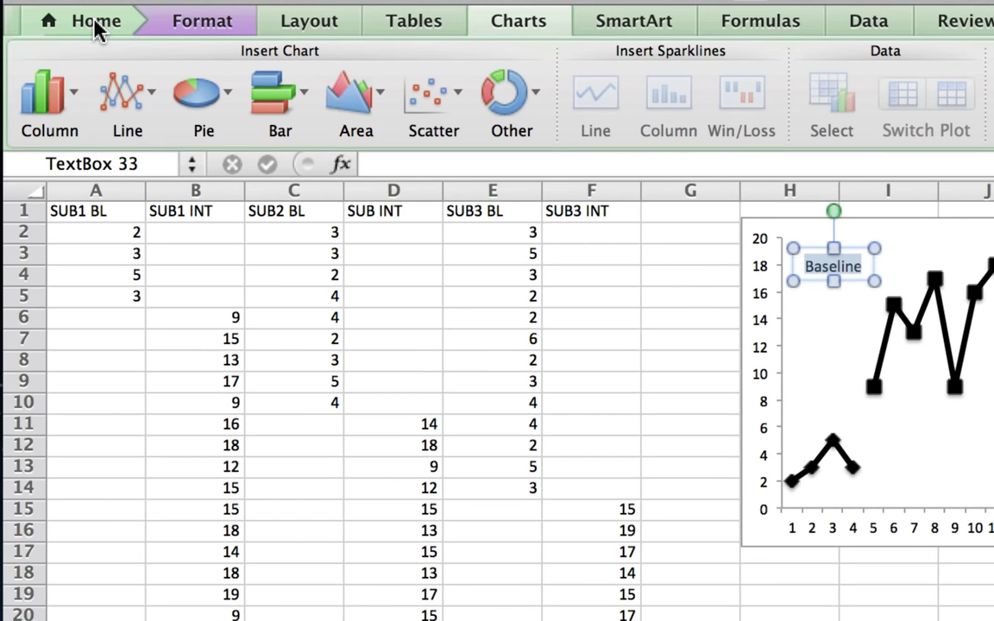
click(96, 24)
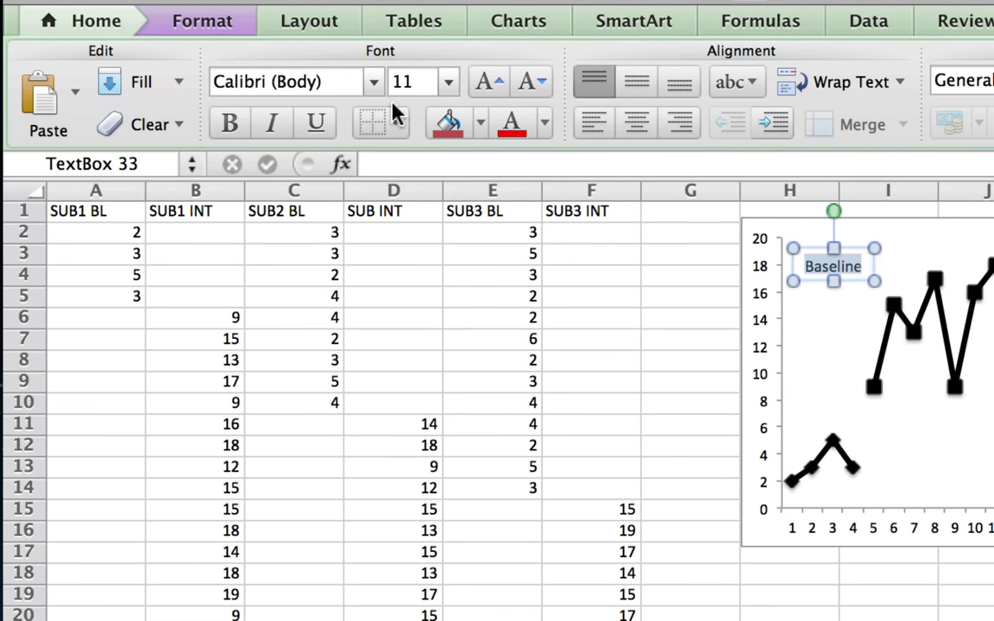
click(228, 124)
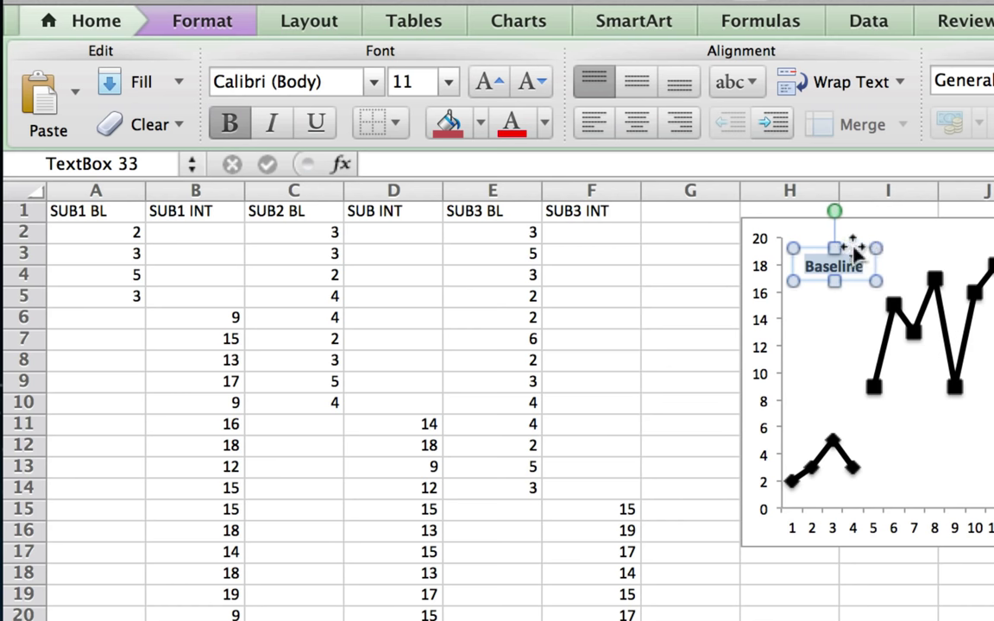
drag(849, 241, 843, 233)
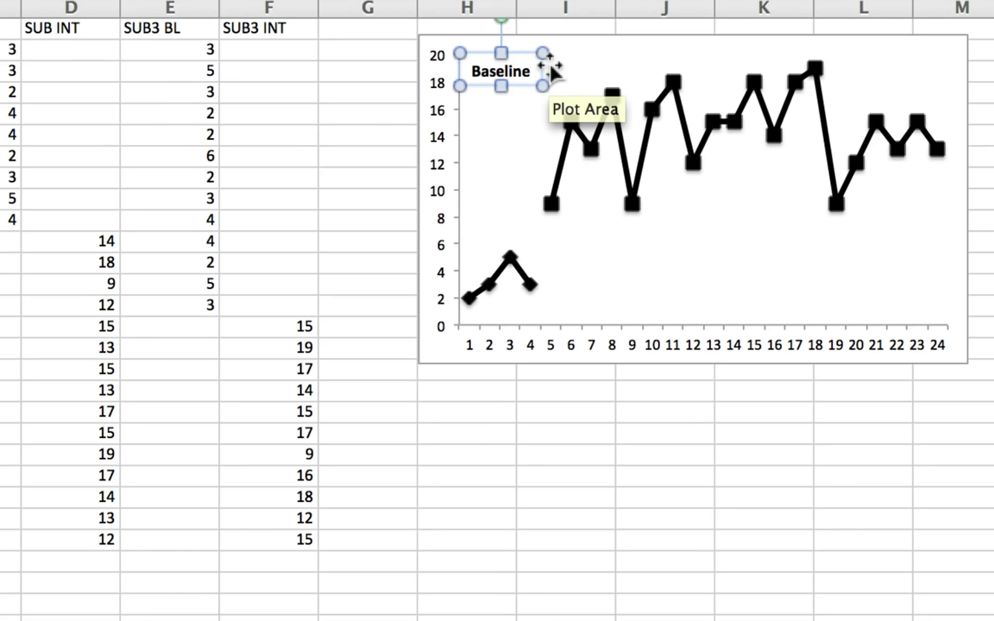
Duplicate the "Baseline" label and move the copy level with the original, above the intervention data of the first chart
key(super+d)
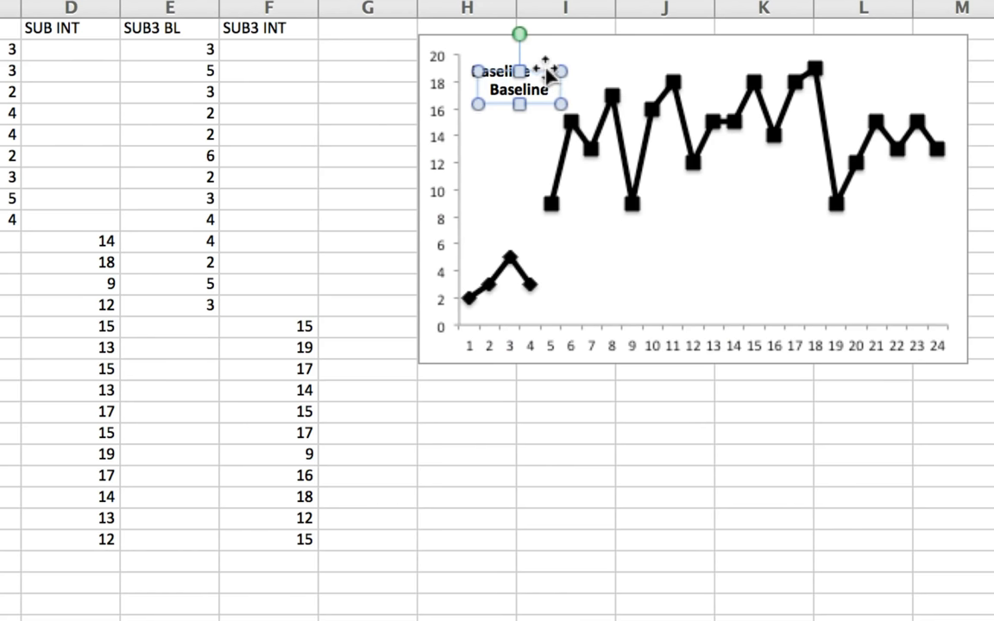
drag(546, 68, 564, 55)
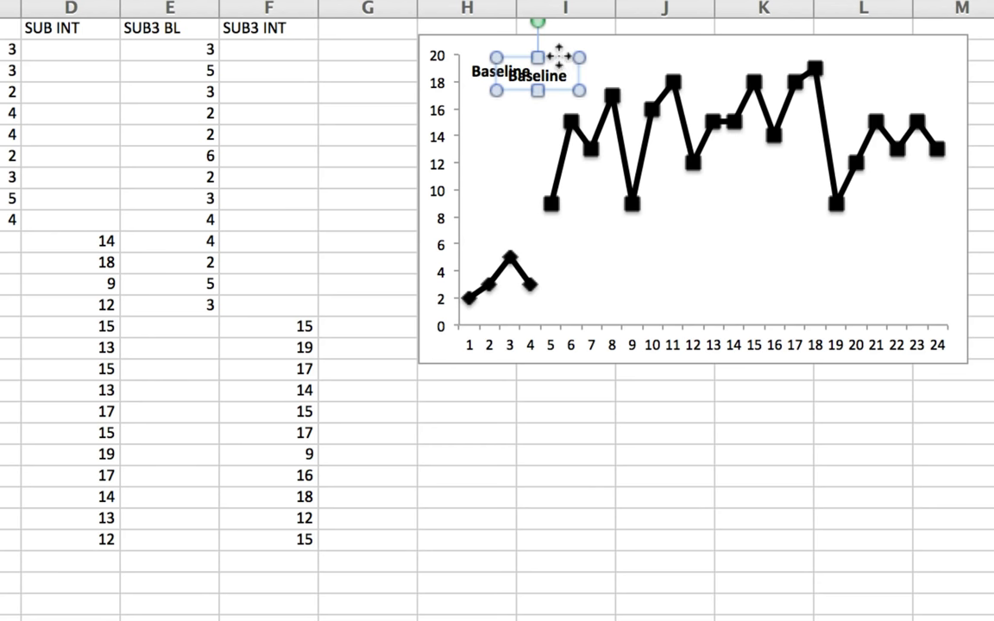
drag(559, 57, 563, 52)
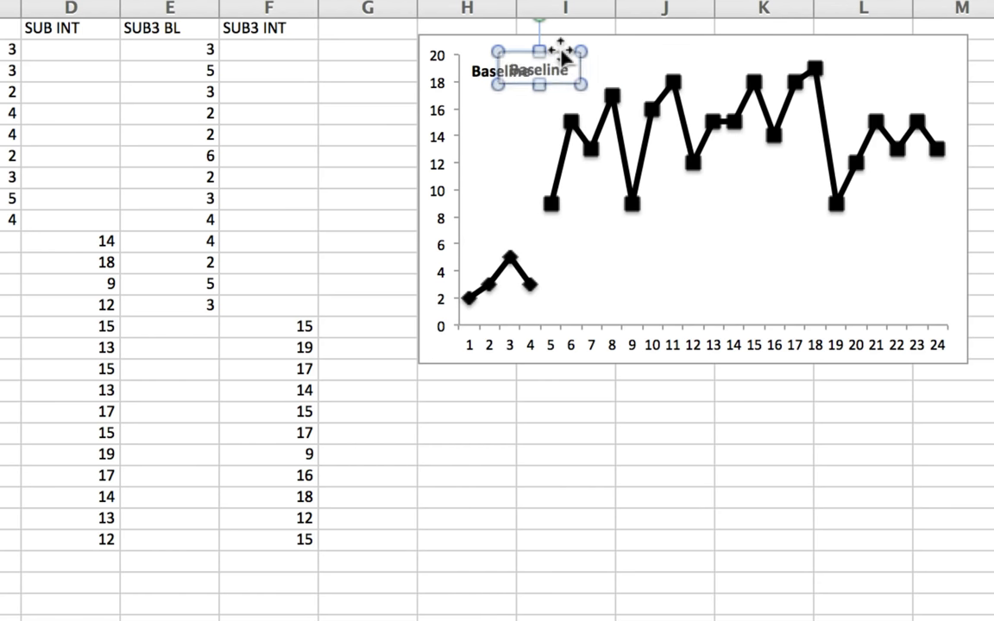
key(Down)
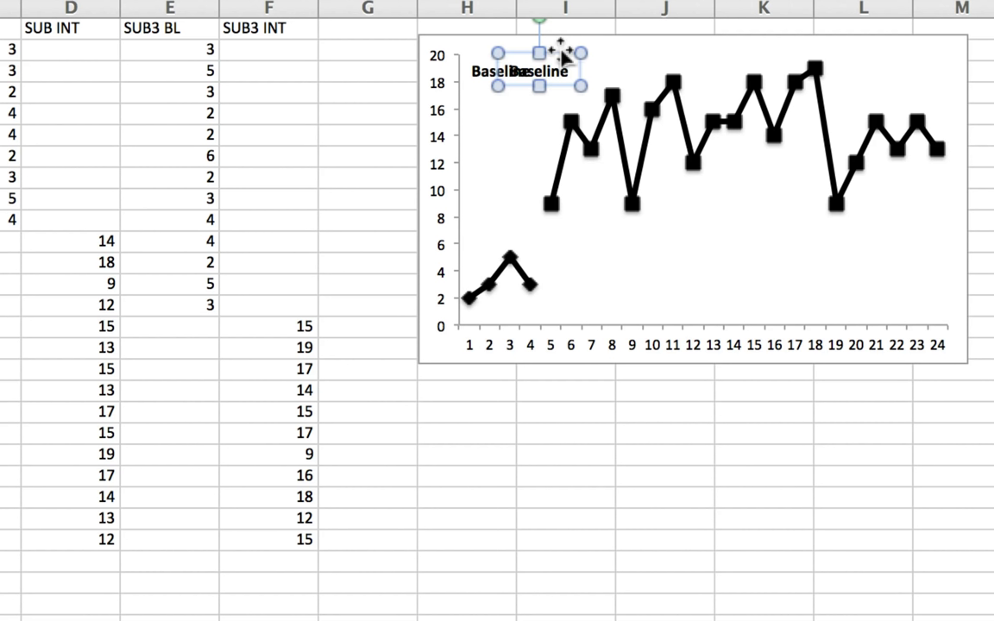
key(Right)
key(Right)
key(Right)
key(Right)
key(Right)
key(Right)
key(Right)
key(Right)
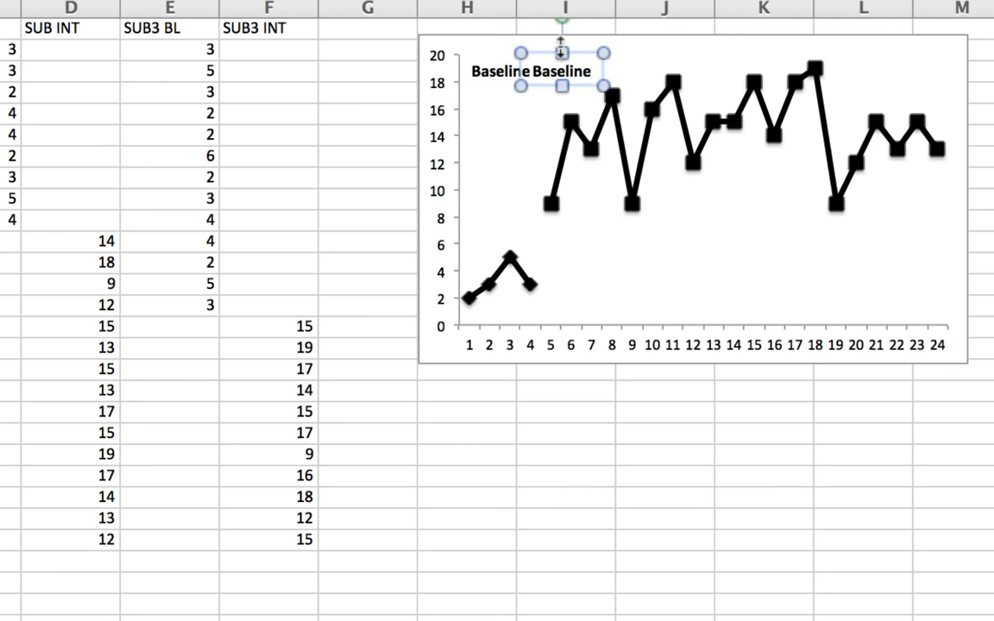
key(Right)
key(Right)
key(Right)
key(Right)
key(Right)
key(Right)
key(Right)
key(Right)
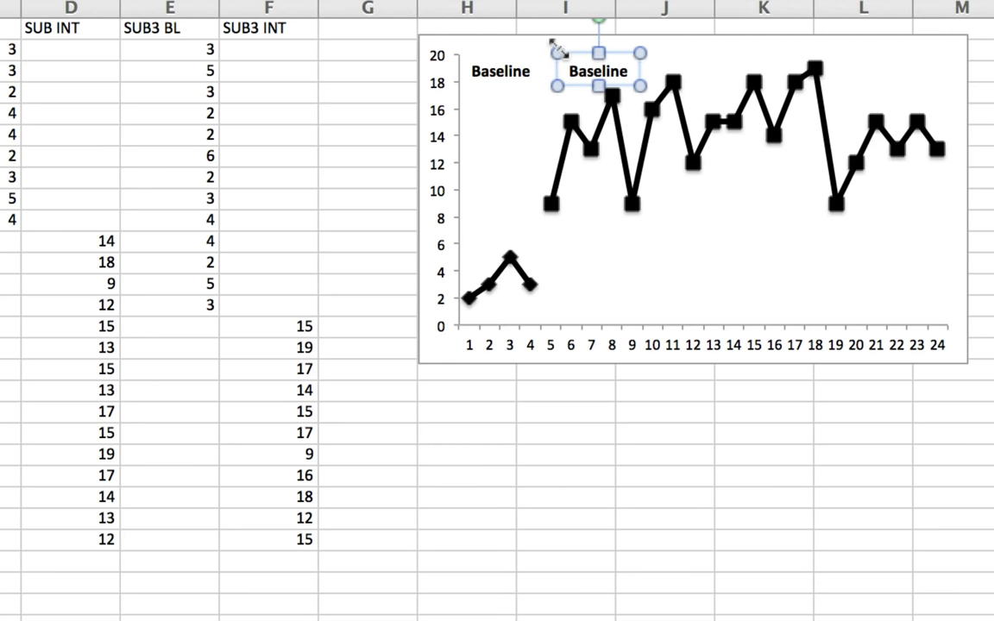
key(Right)
key(Right)
key(Right)
key(Right)
key(Right)
key(Right)
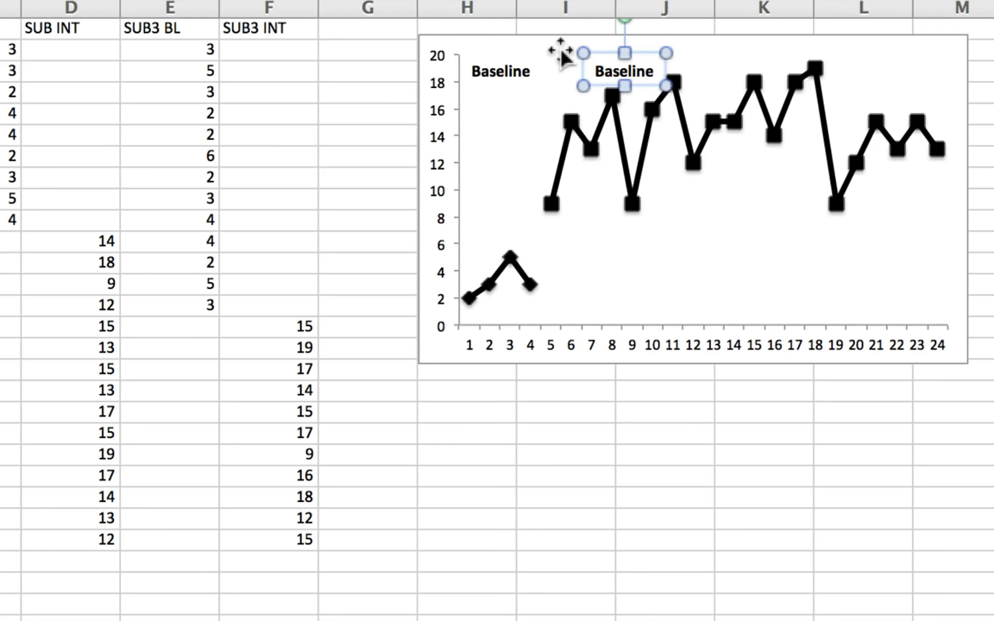
Change the copied label's text to "Intervention" and nudge it left, closer to the start of the intervention data
double_click(619, 72)
text(In)
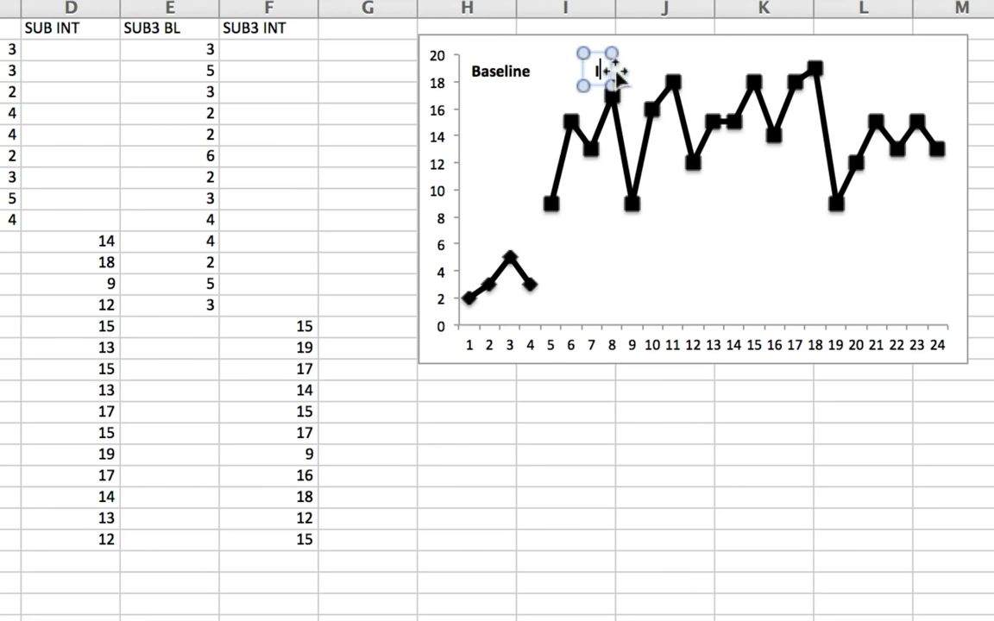
text(terv)
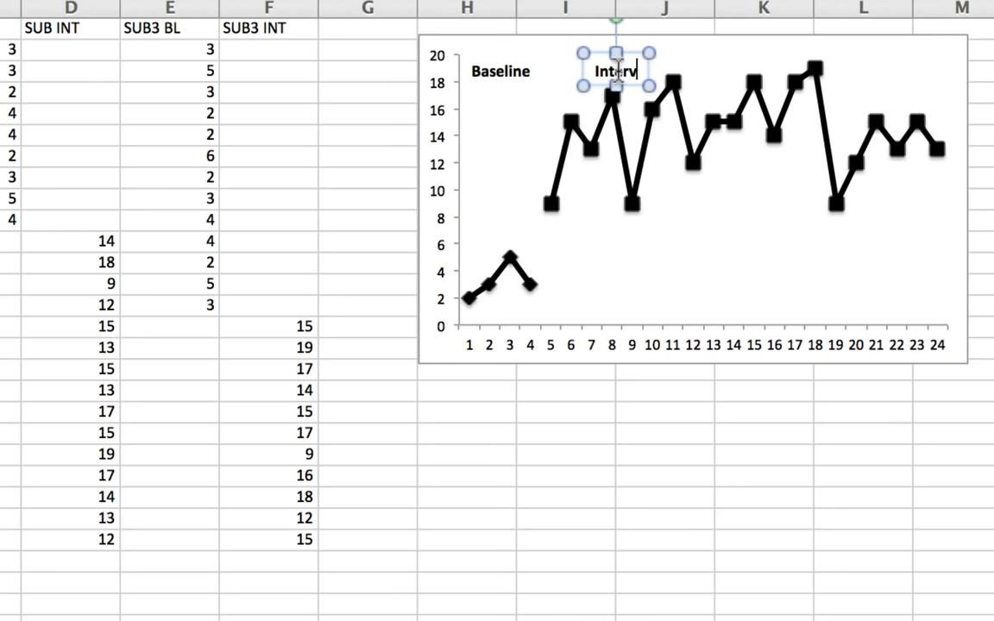
text(ention)
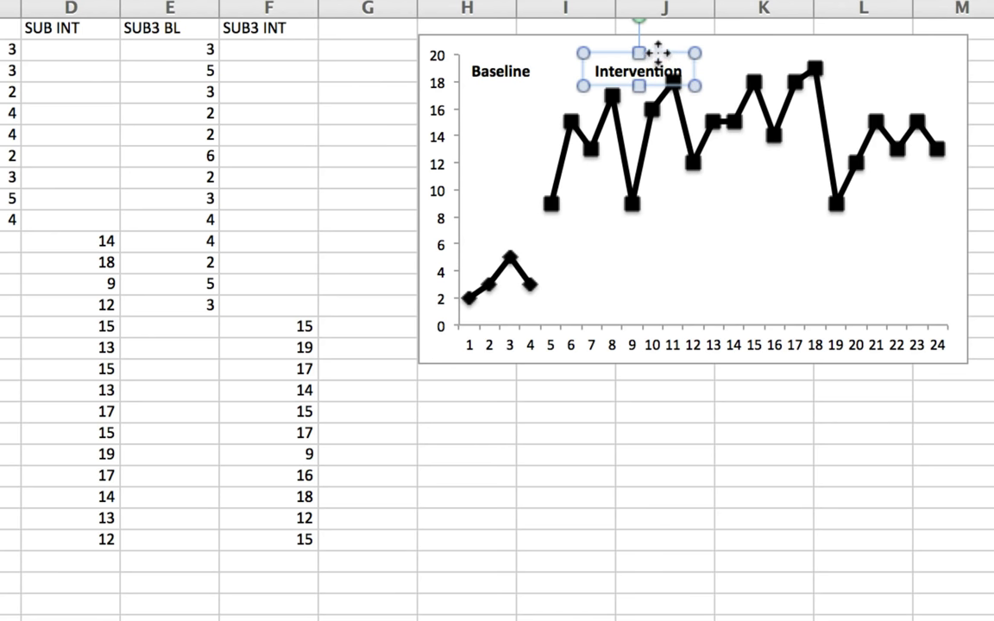
key(Left)
key(Left)
key(Left)
key(Left)
key(Left)
key(Left)
key(Left)
key(Left)
key(Left)
key(Left)
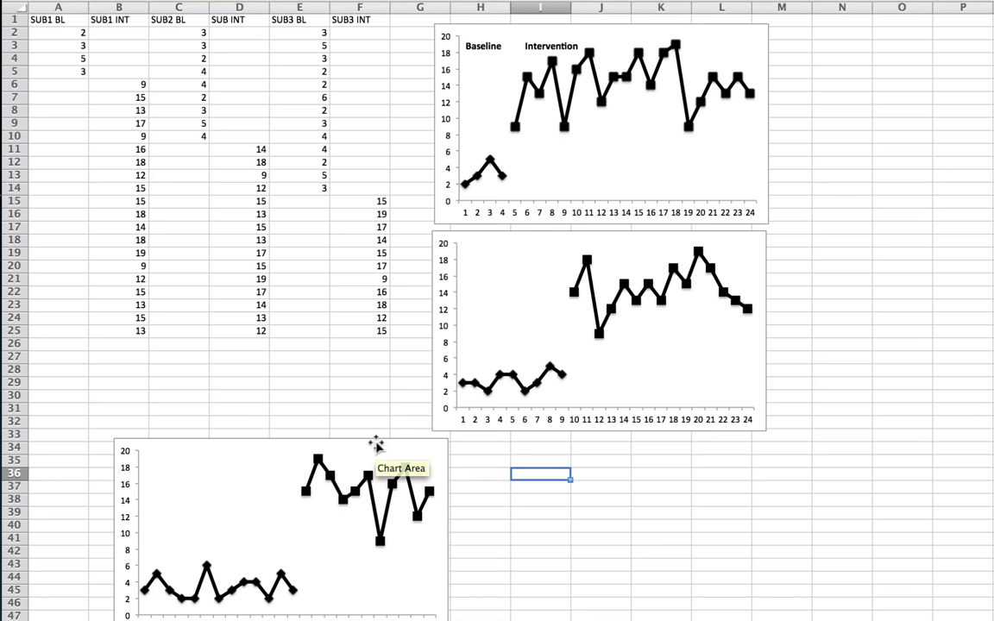
Move the third subject's chart directly beneath the second chart, aligned with its left edge, and deselect it
click(231, 443)
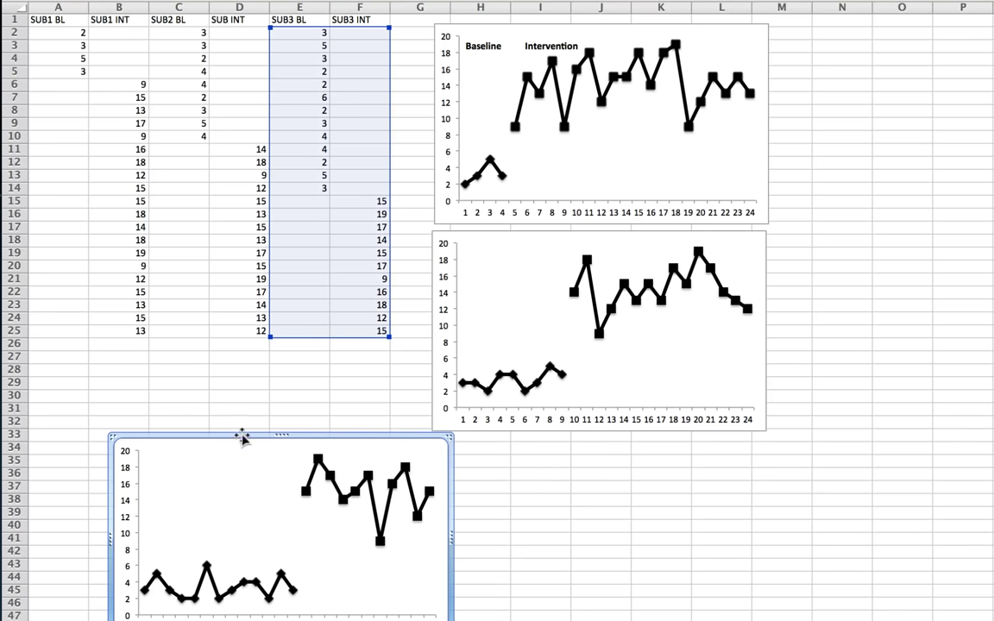
drag(242, 438, 548, 441)
drag(549, 441, 549, 438)
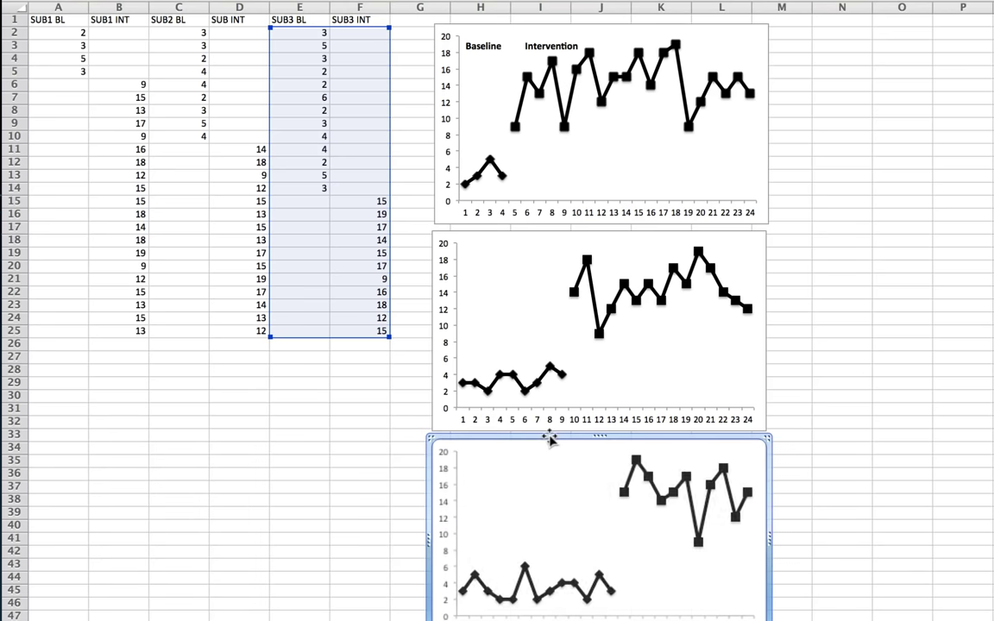
click(807, 472)
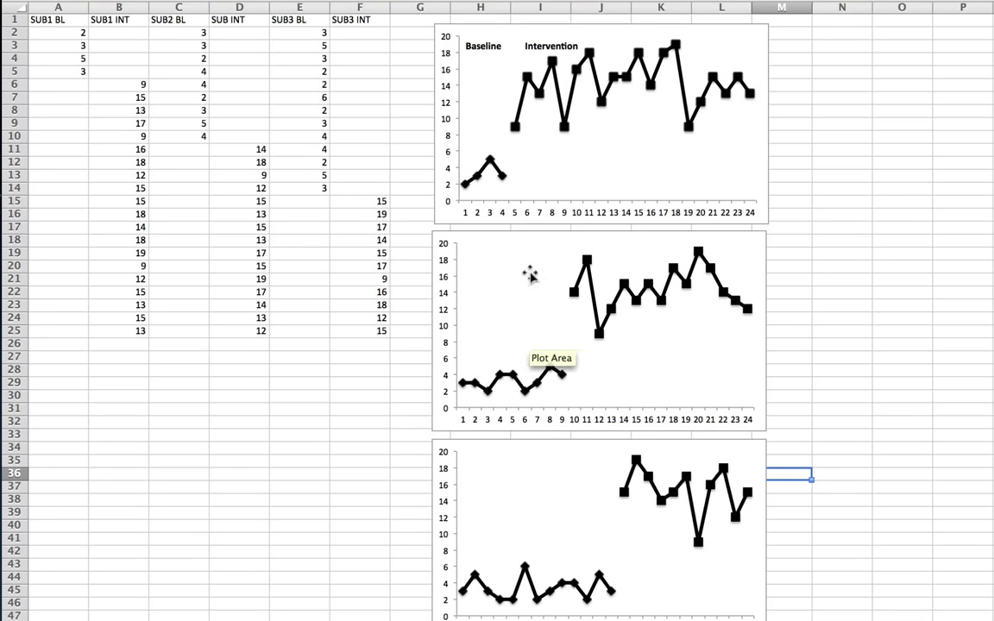
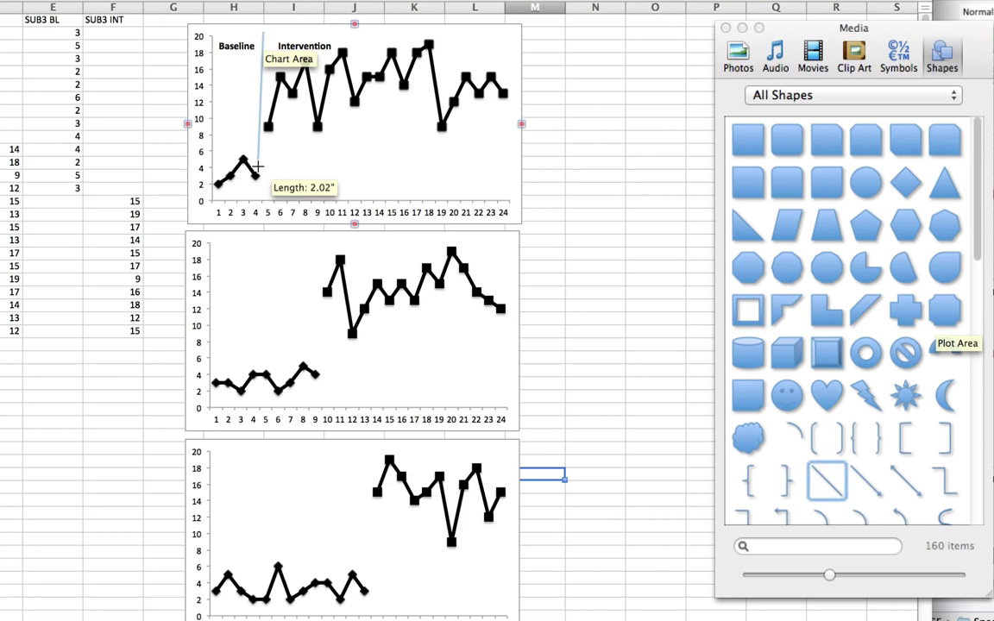
Draw a vertical line about 2.53 in tall between sessions 4 and 5 of the first chart, separating baseline from intervention
drag(258, 167, 260, 201)
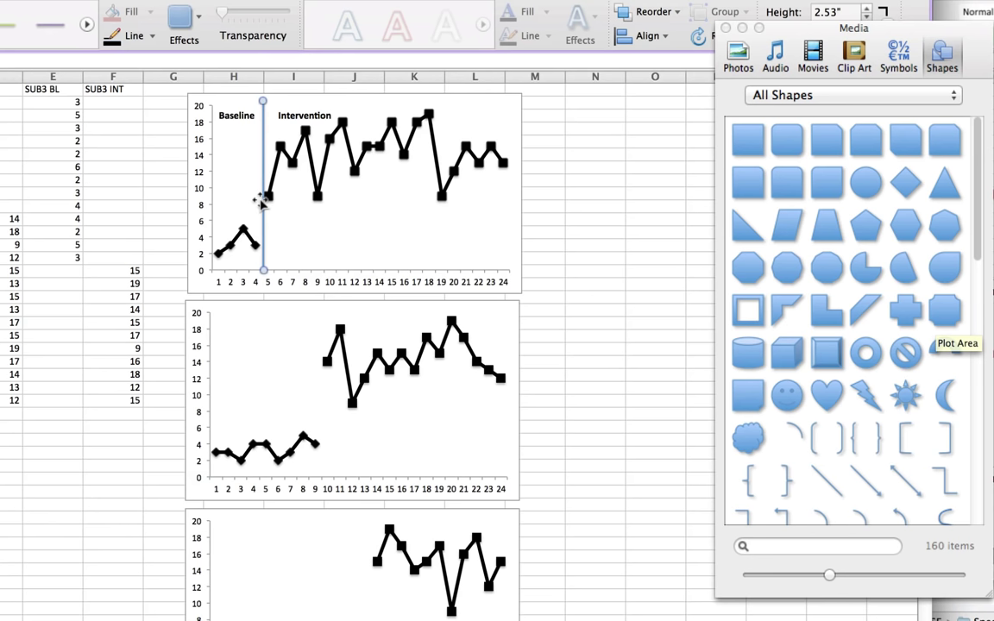
key(Left)
key(Left)
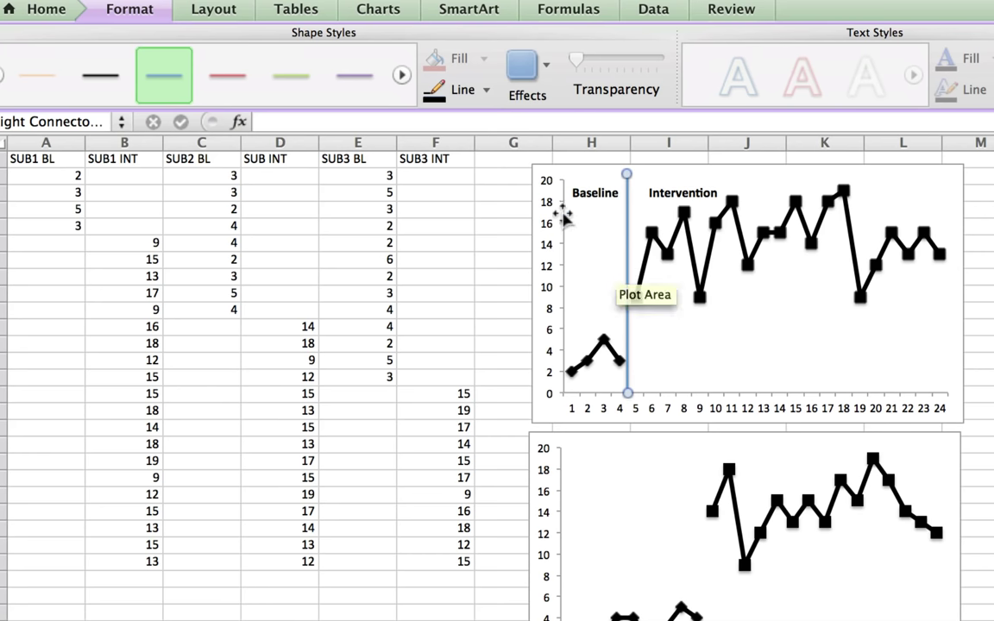
Format the vertical phase line with a short square-dot dash style and a weight of 1/2 pt
click(487, 95)
mouse_move(518, 432)
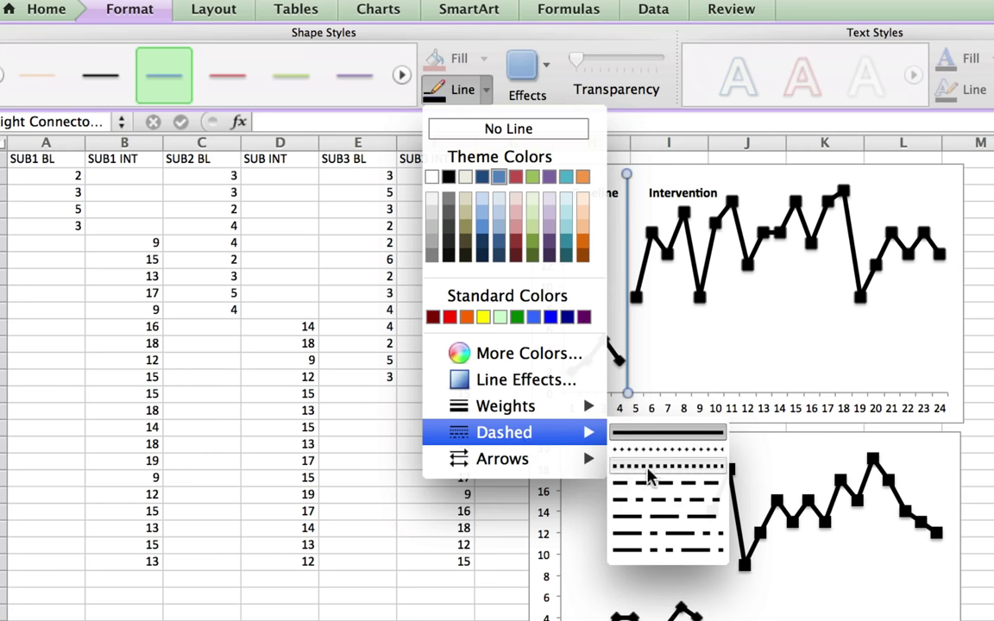
click(653, 473)
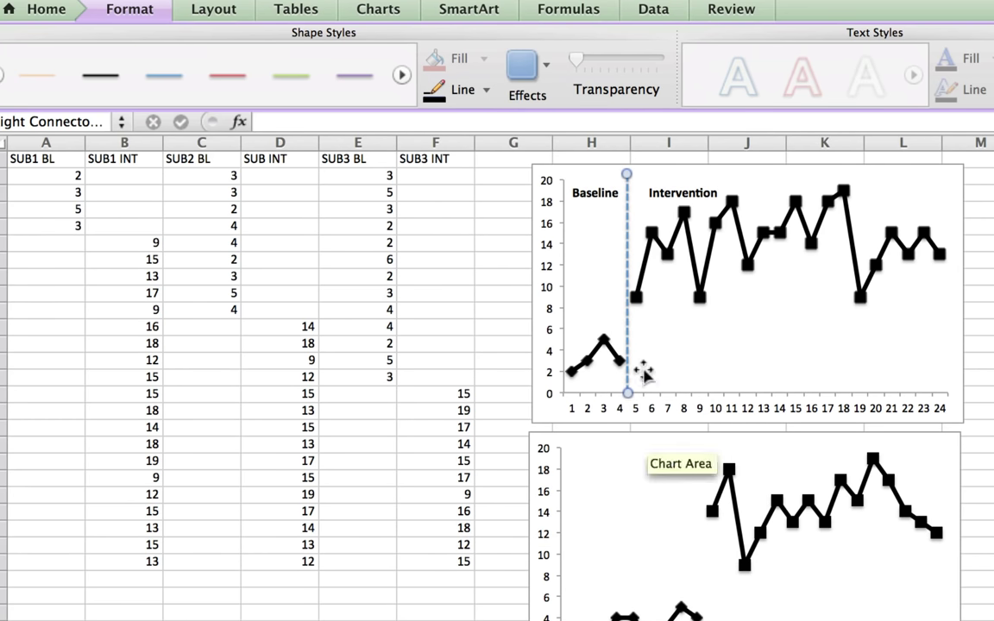
click(485, 94)
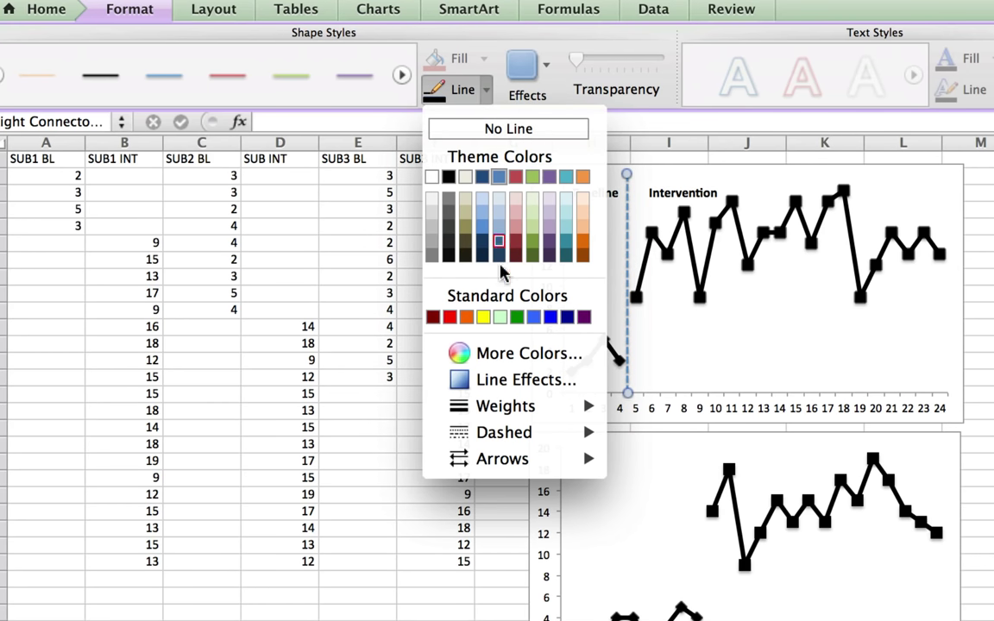
mouse_move(521, 405)
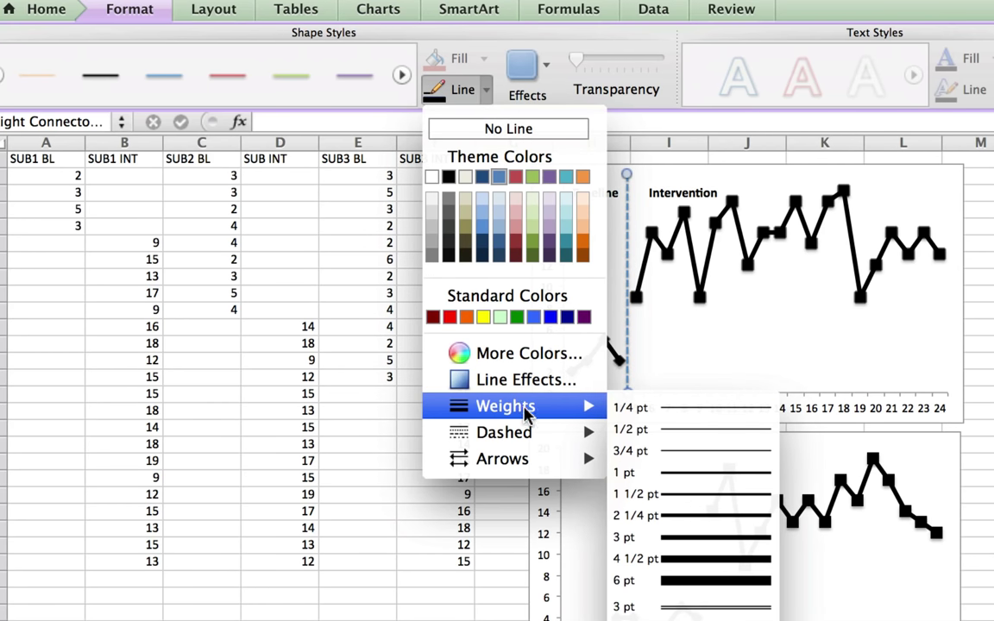
click(655, 429)
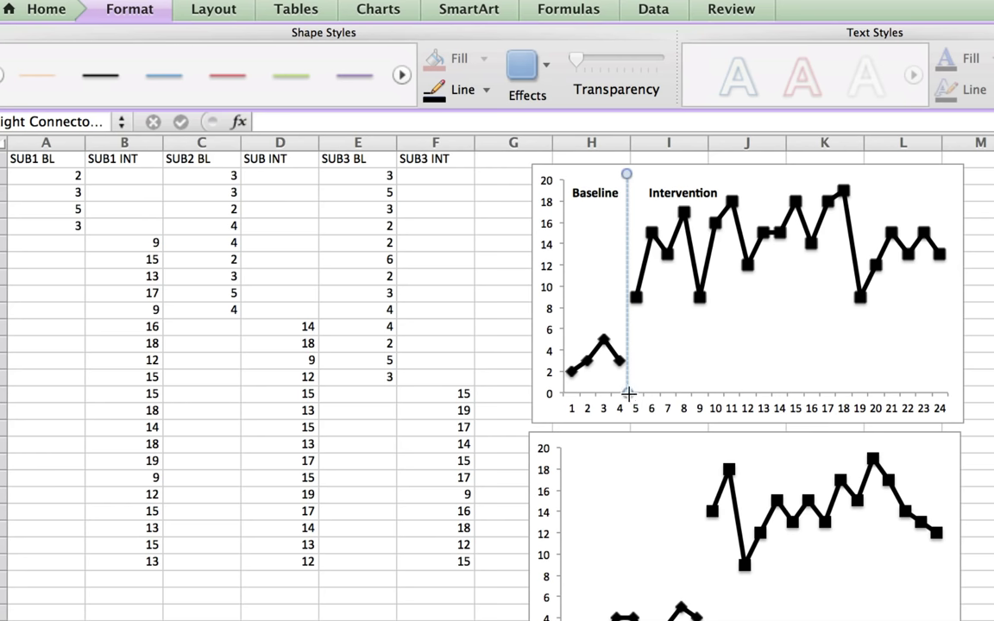
Extend the phase line to about 3.57 in tall, into the second chart, and place a copy between sessions 9 and 10 of that chart
drag(628, 393, 627, 483)
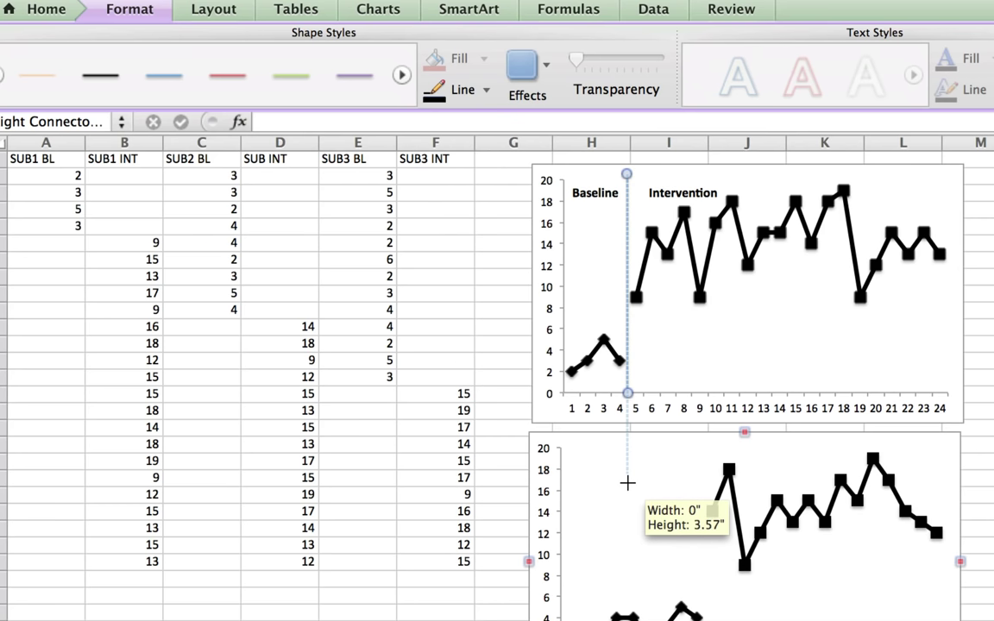
drag(627, 483, 628, 483)
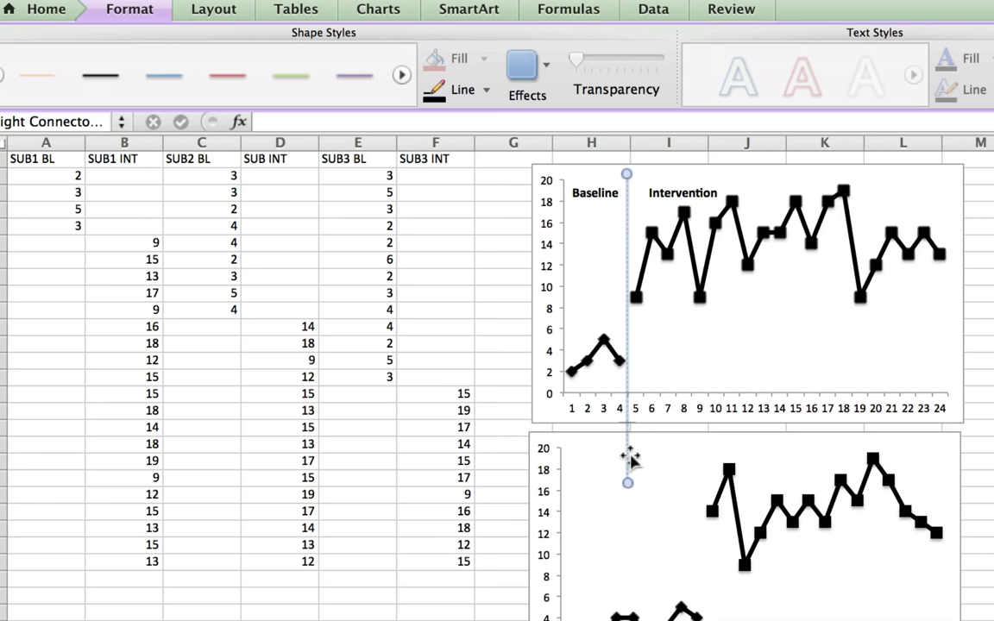
key(super+v)
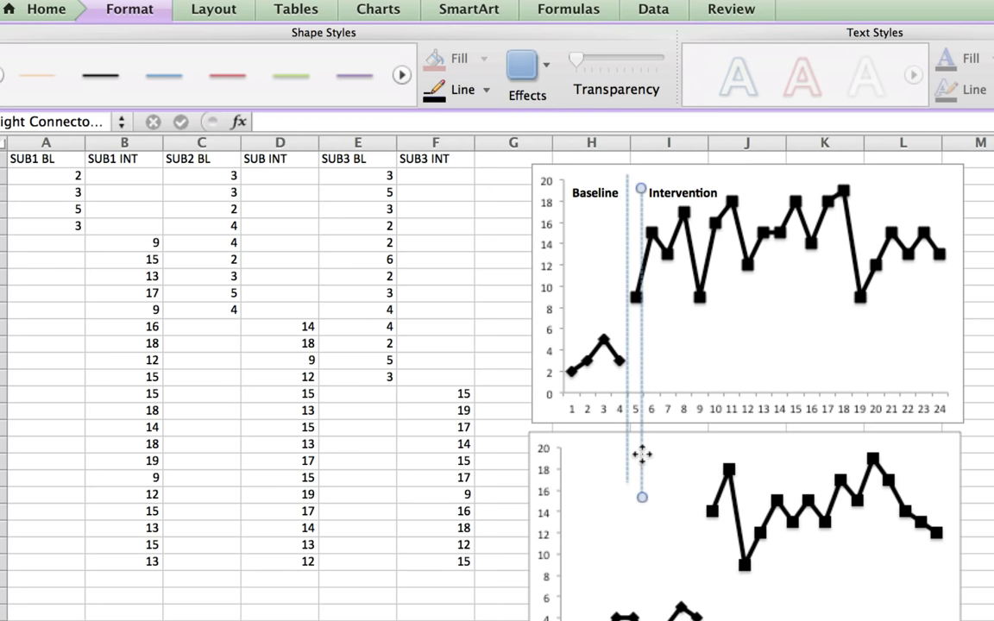
drag(642, 457, 705, 620)
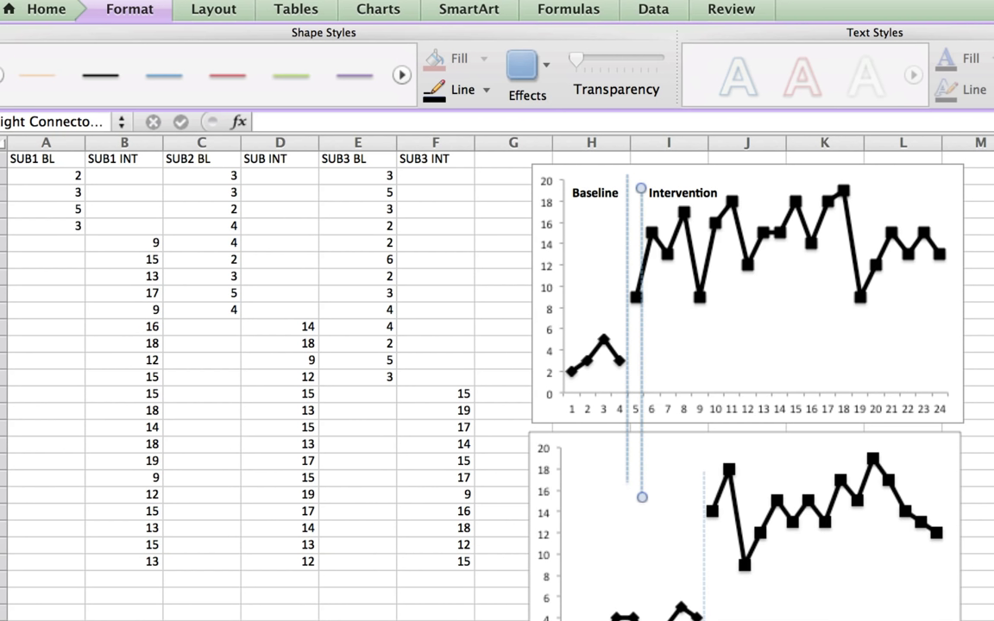
drag(705, 620, 705, 620)
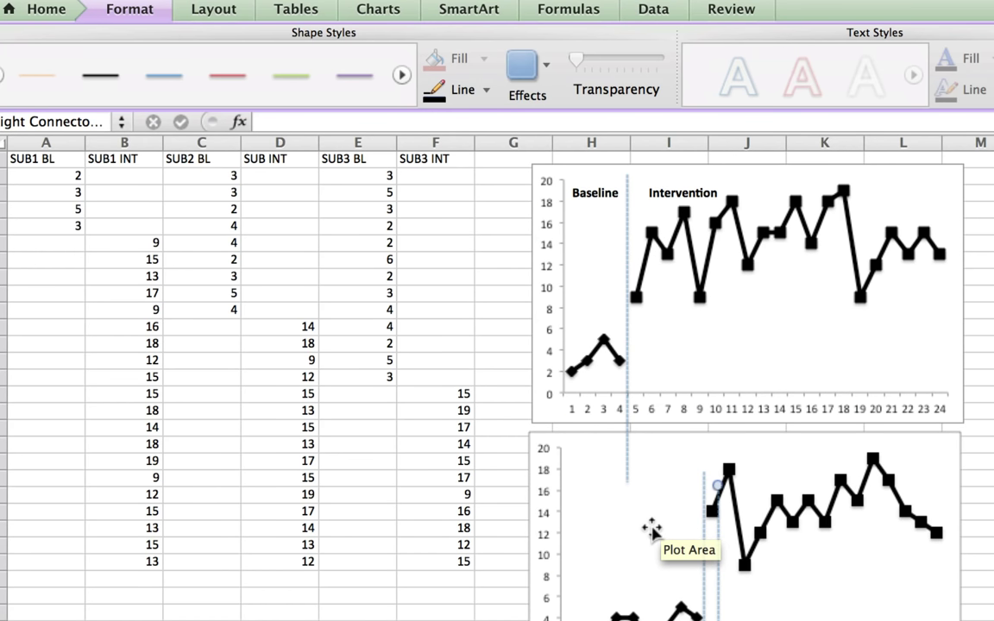
Turn another line copy into a horizontal connector between the two phase lines, and trim the second line's upper end to meet it
drag(691, 528, 657, 519)
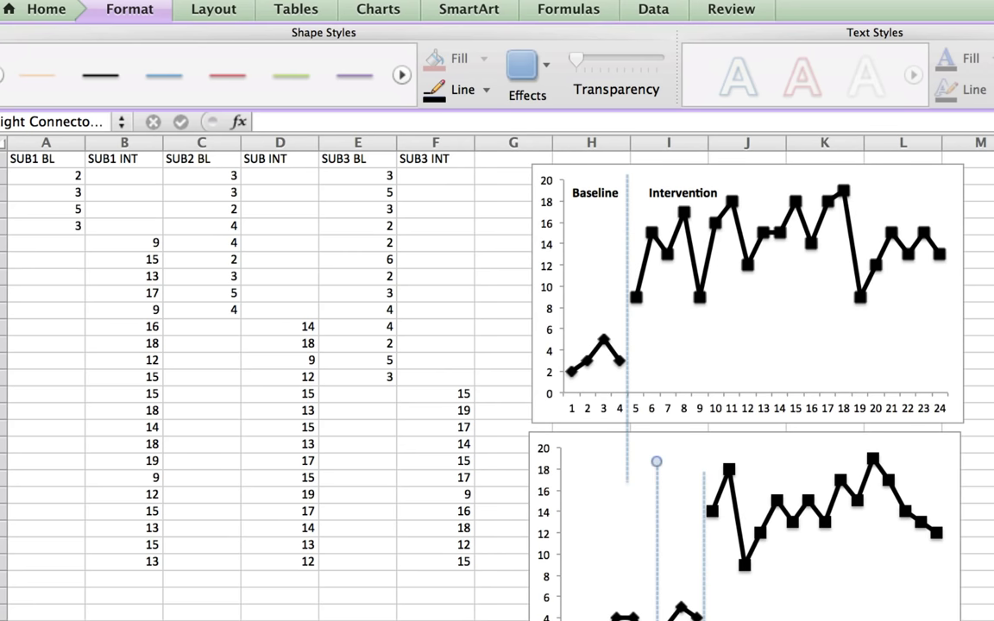
drag(656, 461, 592, 456)
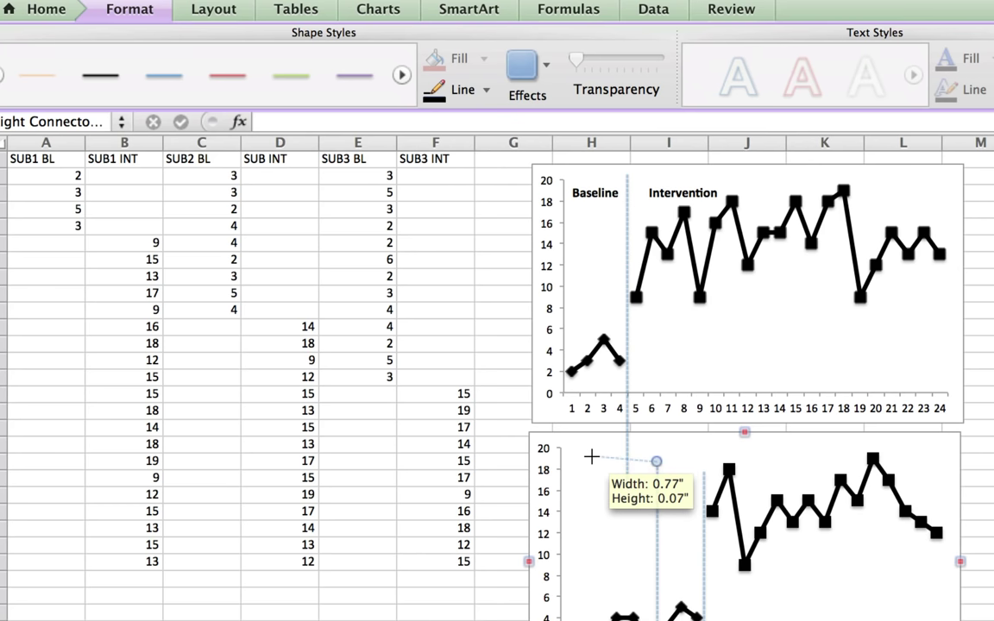
drag(592, 456, 704, 481)
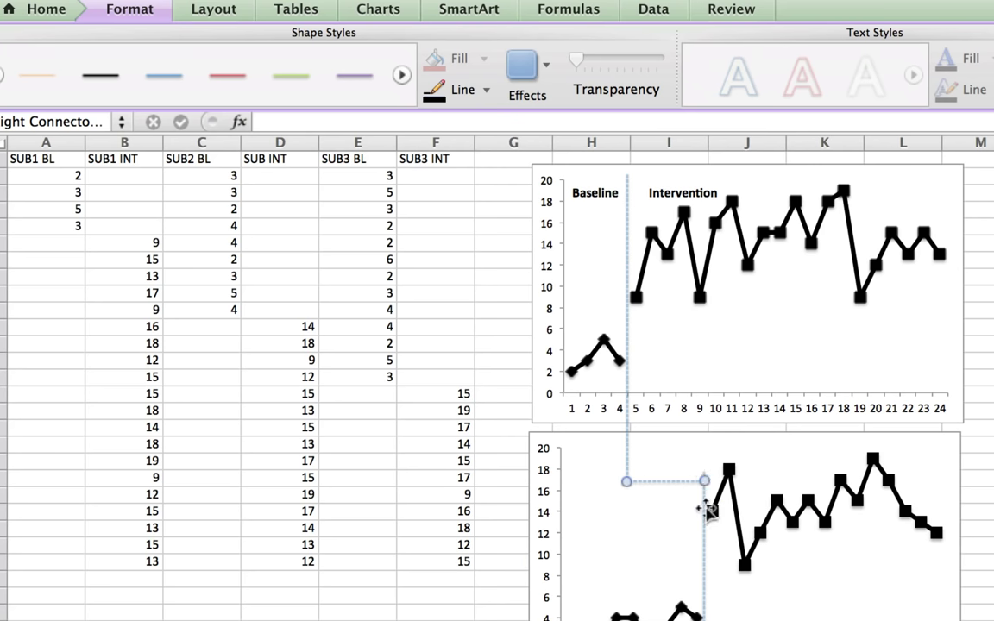
click(705, 511)
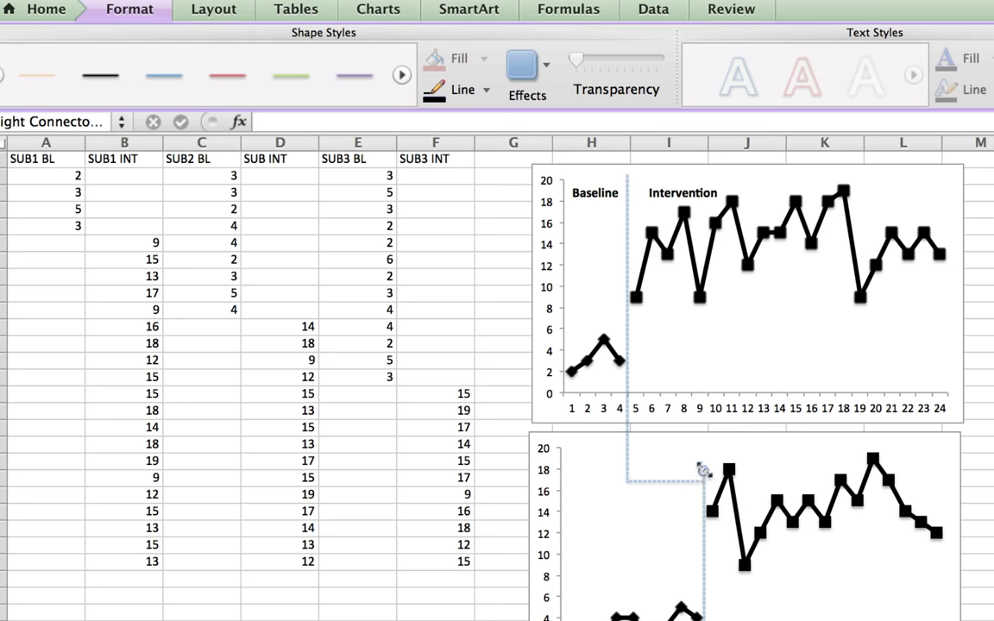
drag(704, 471, 705, 480)
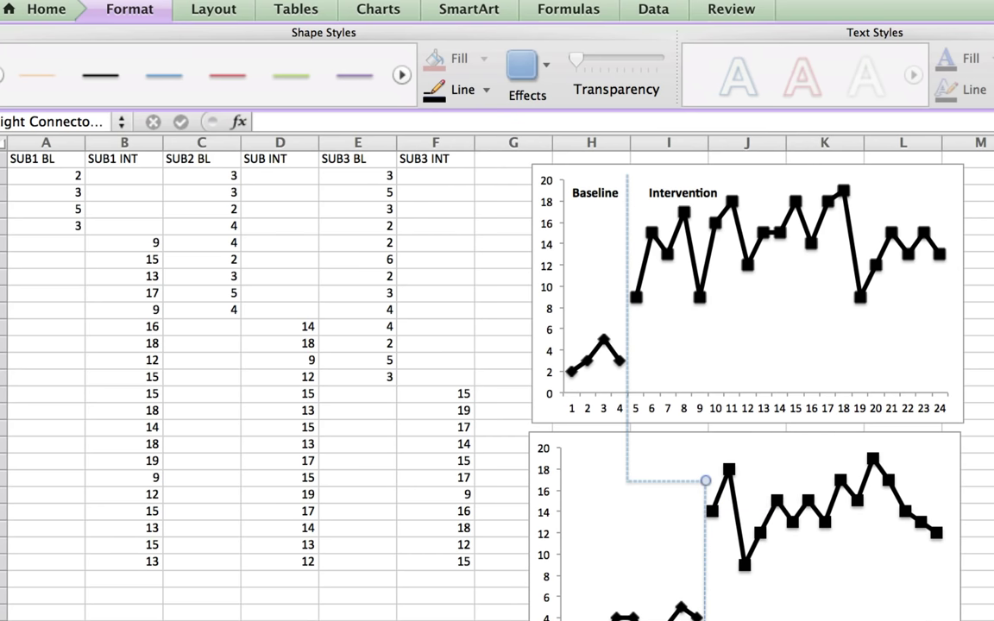
Recolour the second chart's vertical phase line black, and select the horizontal connector
scroll(497, 363, down, 5)
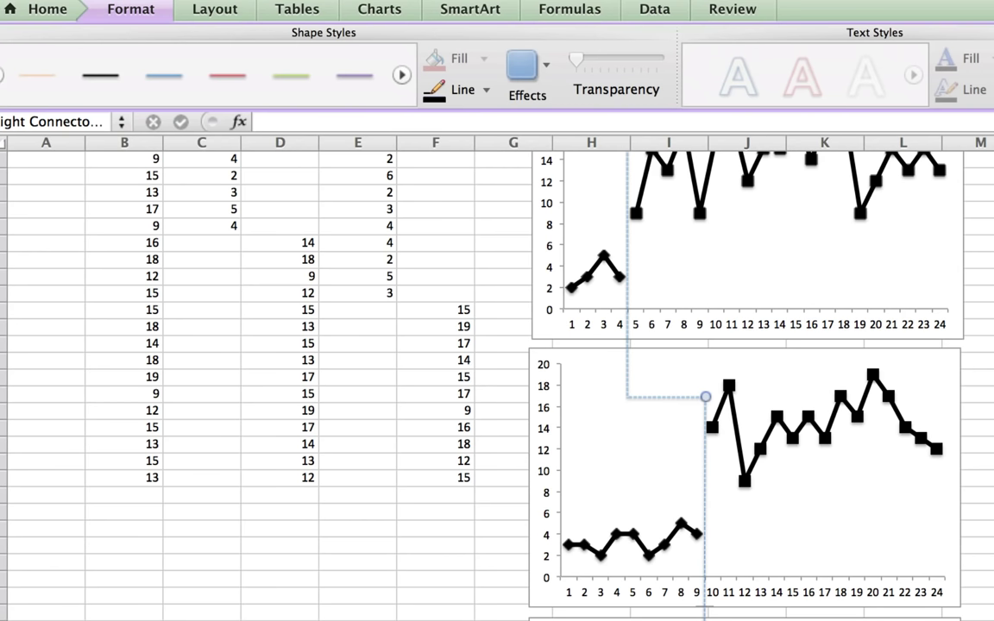
click(487, 89)
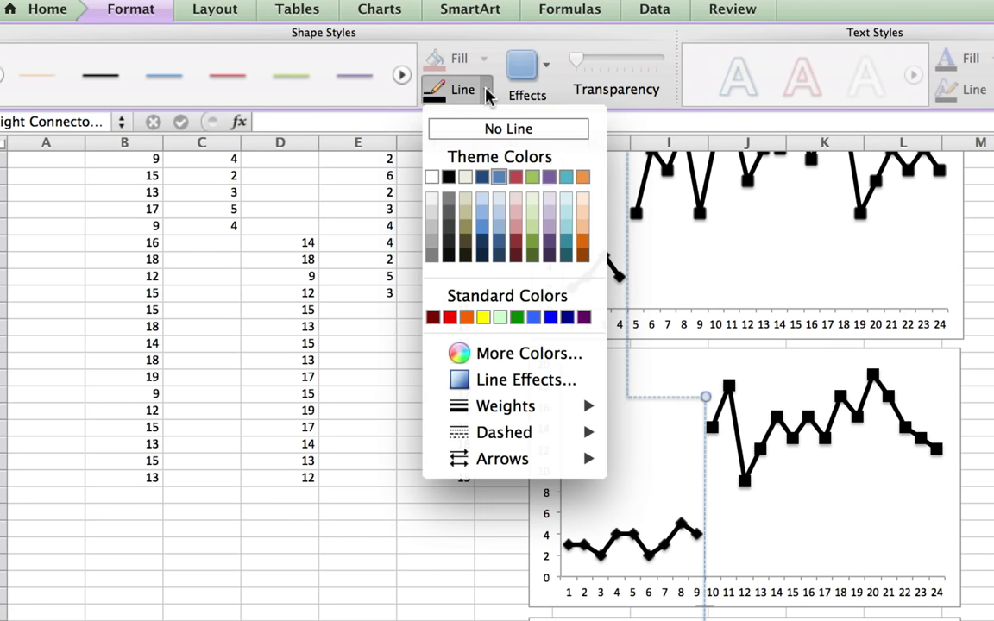
click(448, 176)
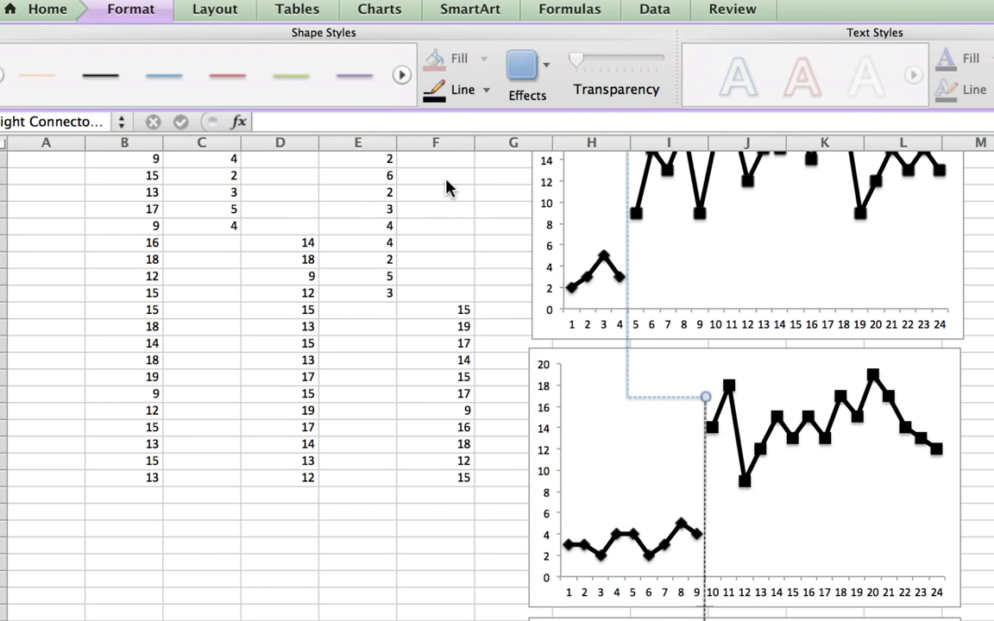
click(665, 400)
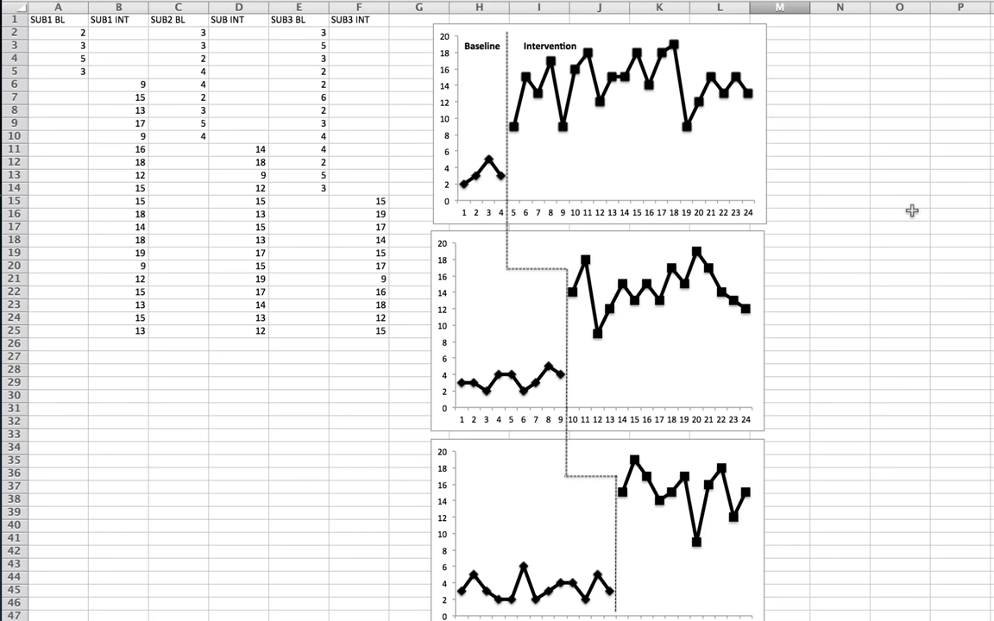
click(597, 476)
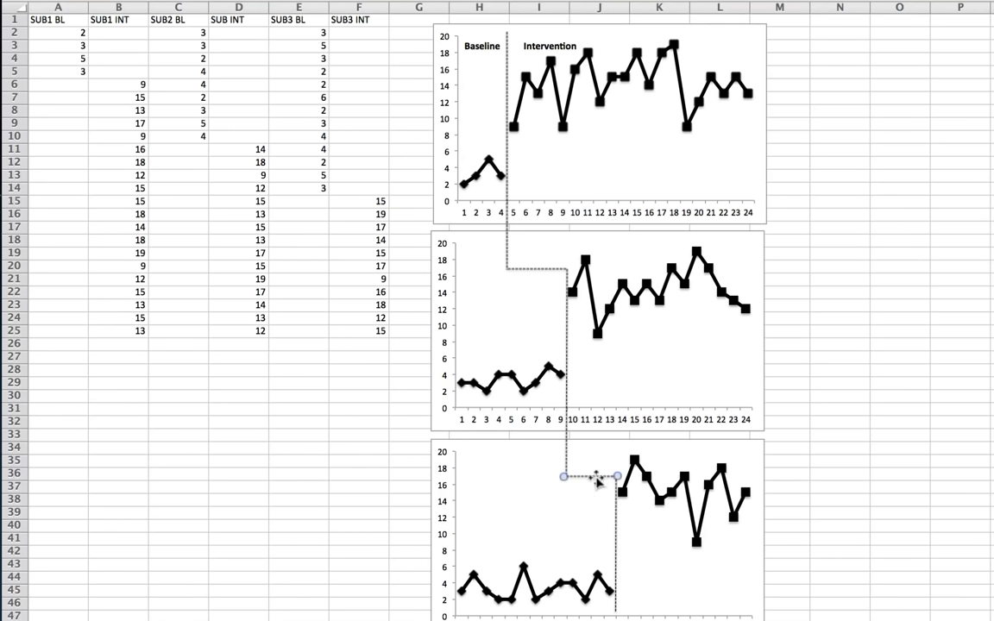
click(616, 529)
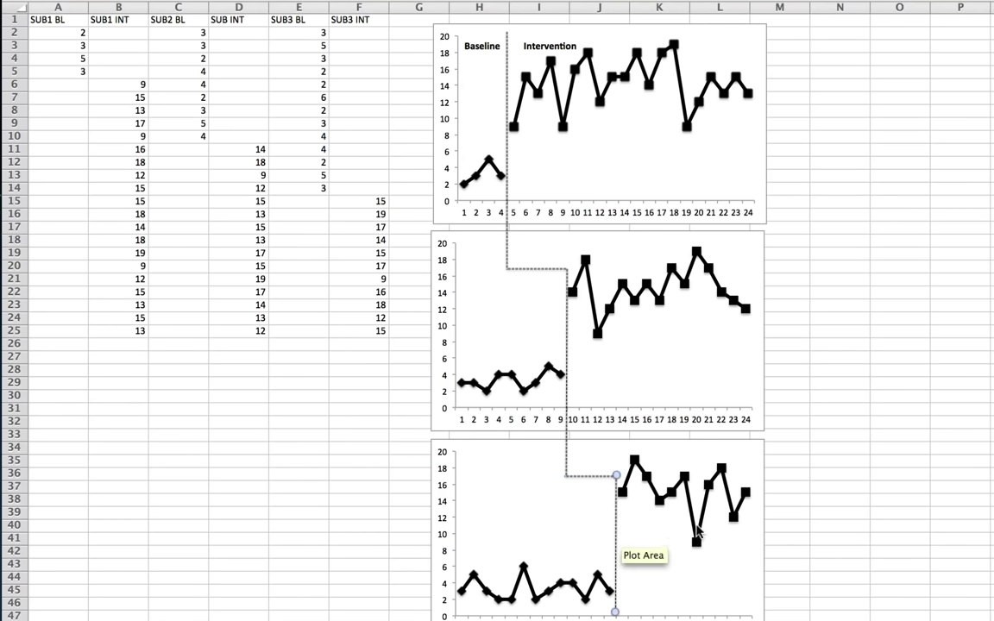
click(790, 526)
click(314, 497)
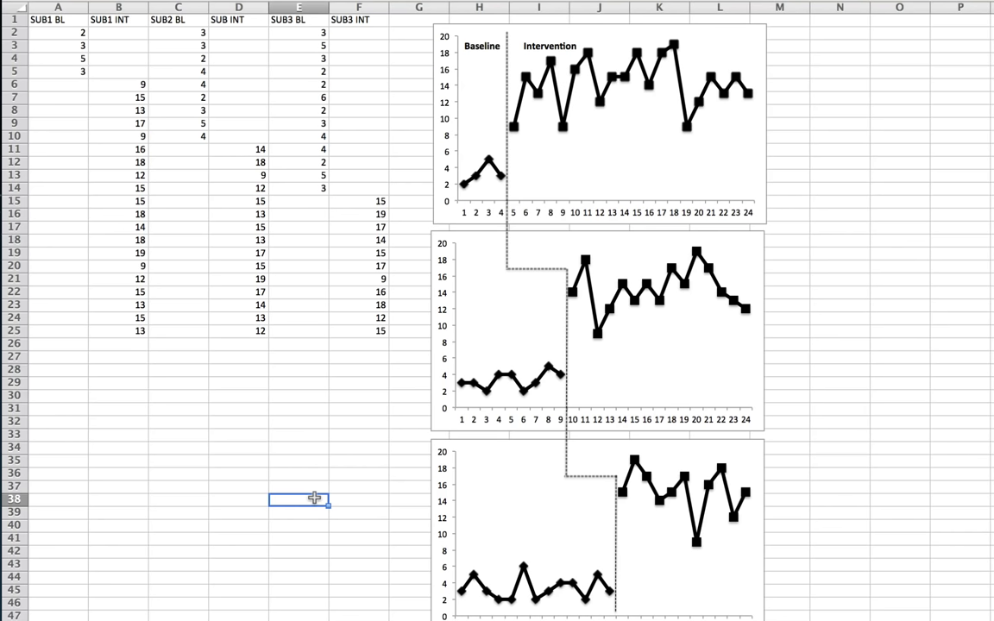
Try copying only the second subject's chart into a blank Word document, undo the paste, and return to the Excel worksheet
click(510, 323)
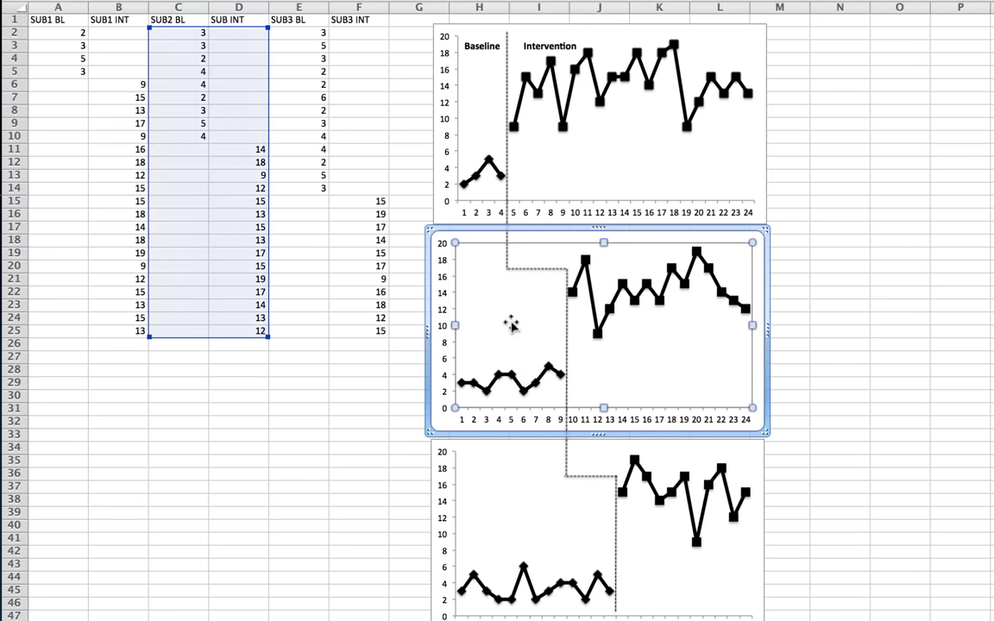
click(545, 228)
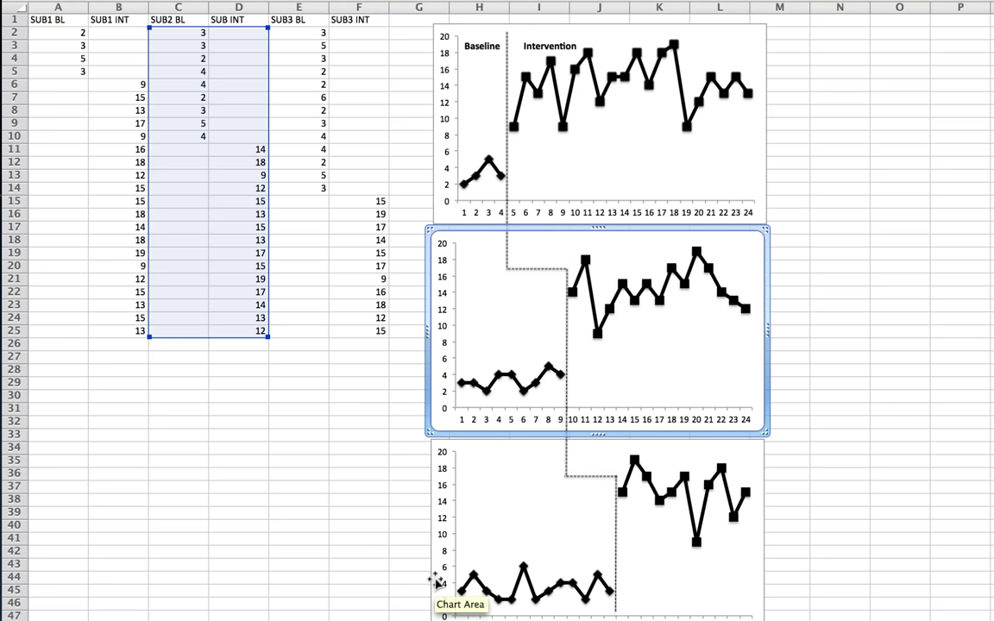
click(521, 614)
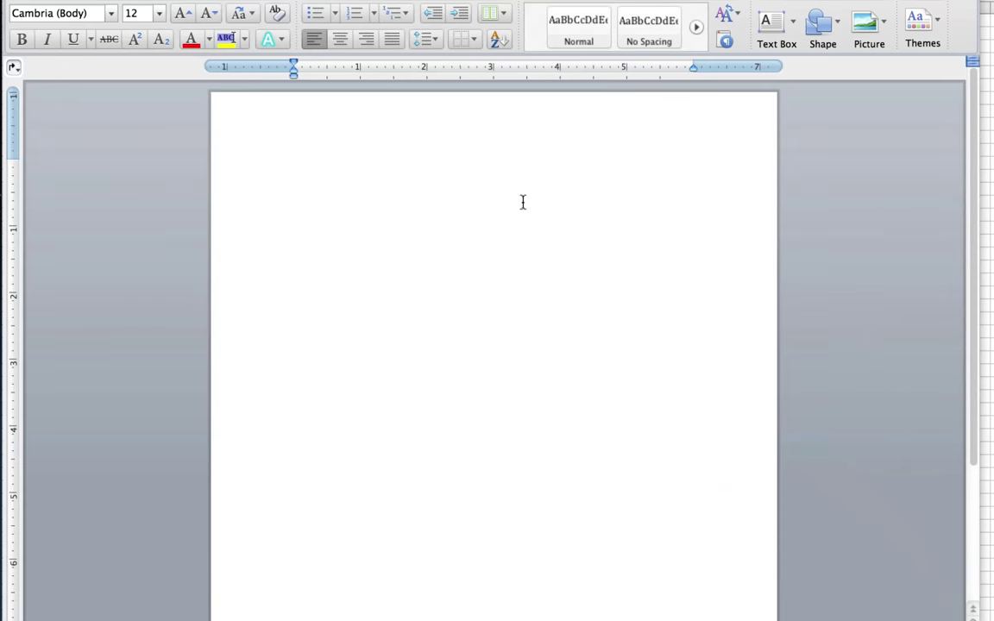
key(cmd+v)
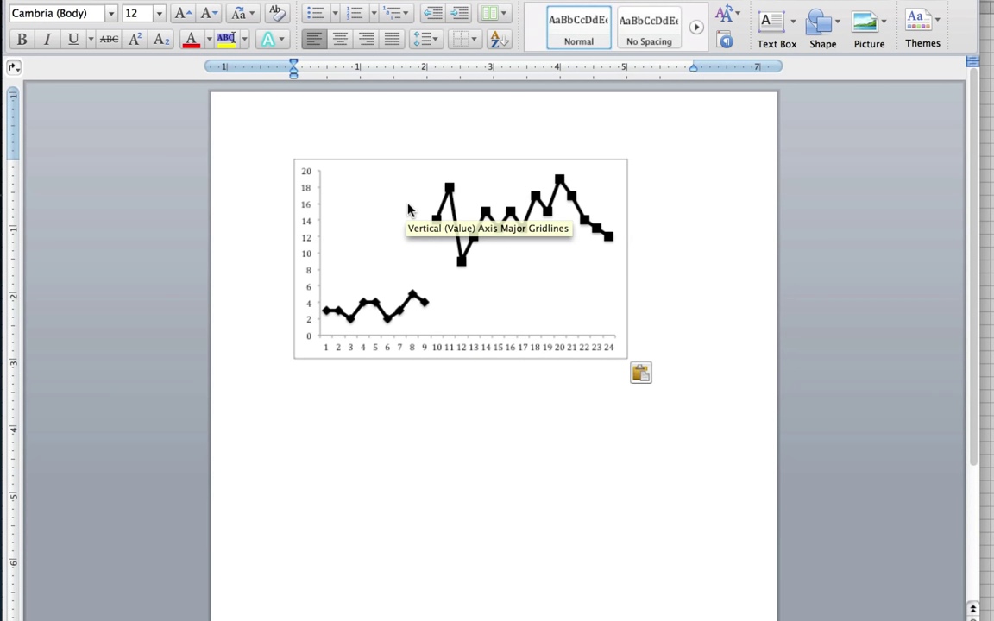
key(super+z)
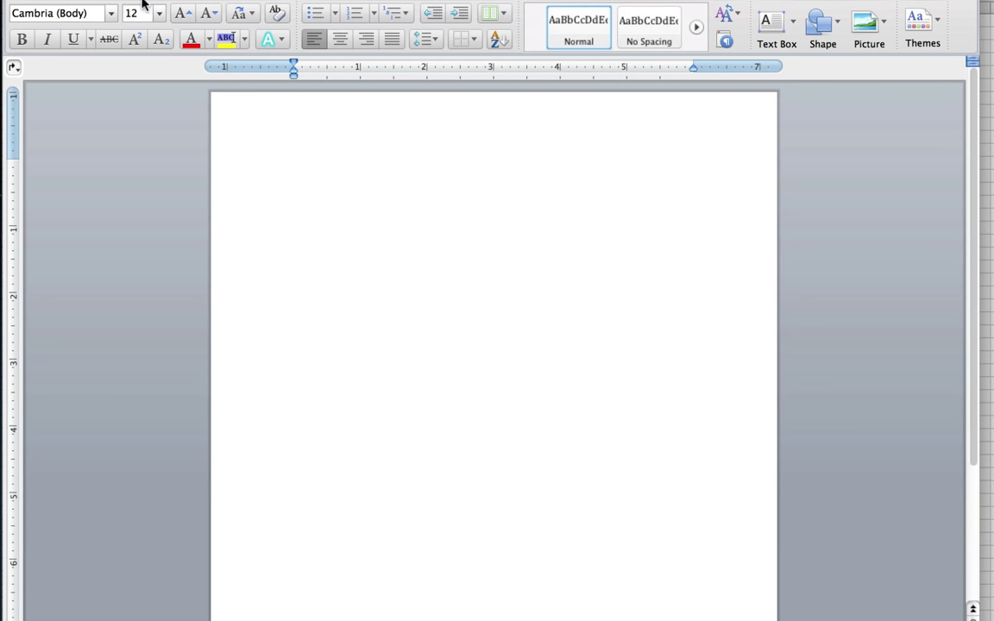
key(super+Tab)
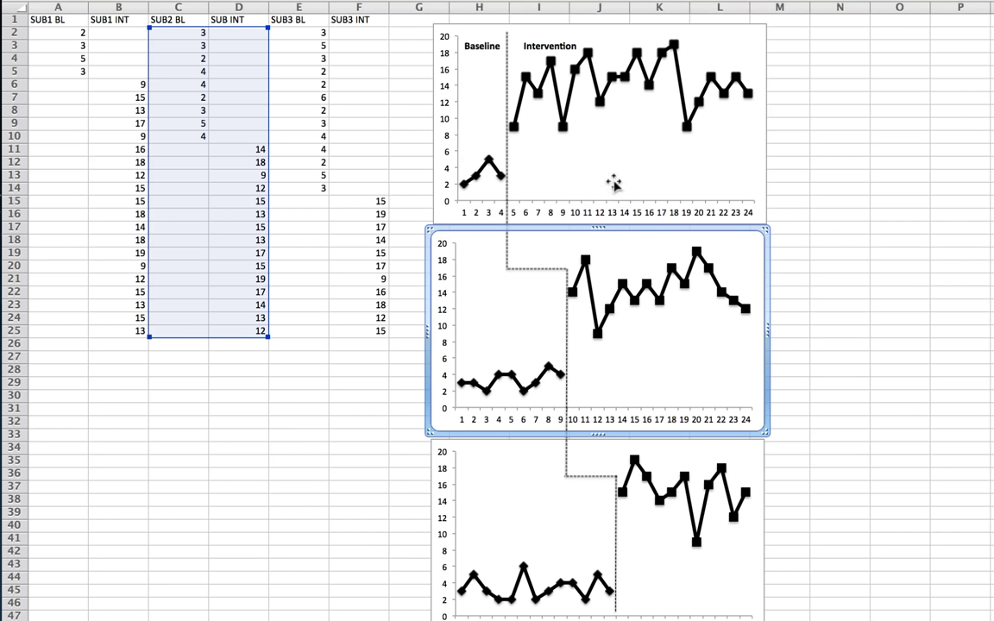
Group the three charts, the Baseline and Intervention labels, and all the dashed phase-line segments into one object
click(614, 183)
shift+click(656, 332)
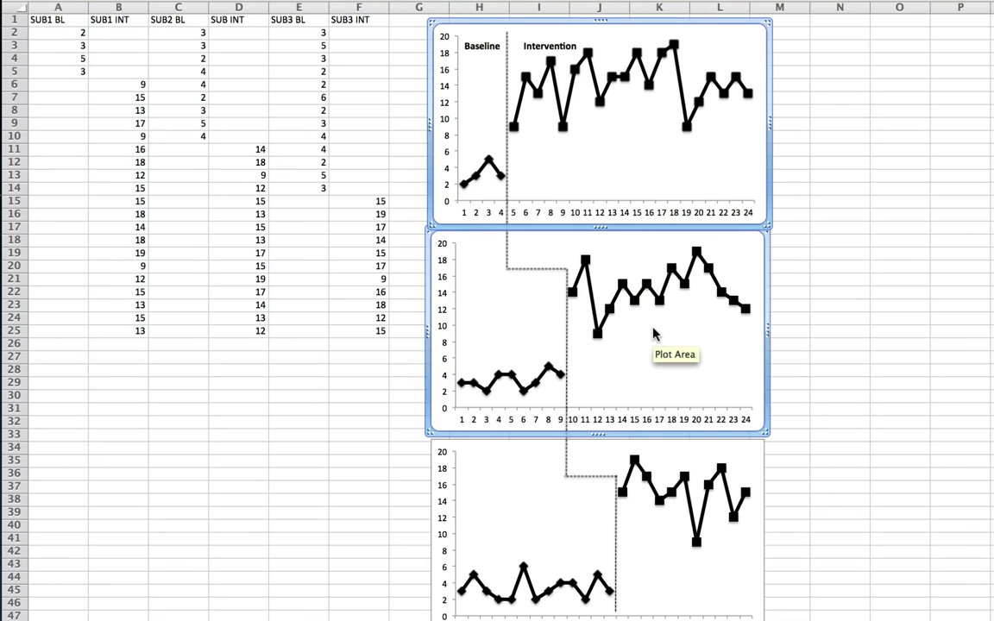
shift+click(579, 512)
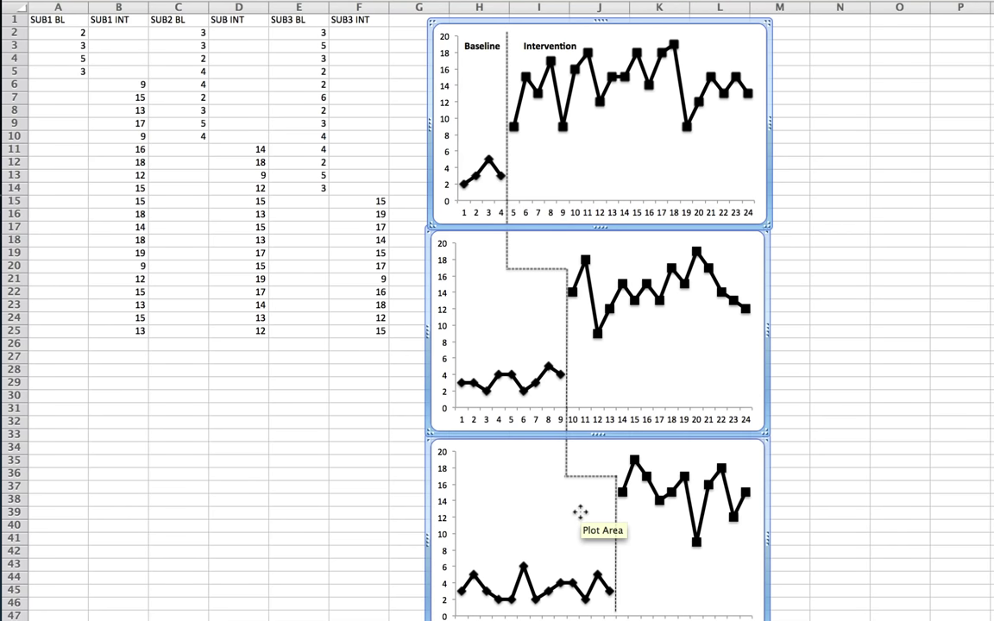
click(480, 47)
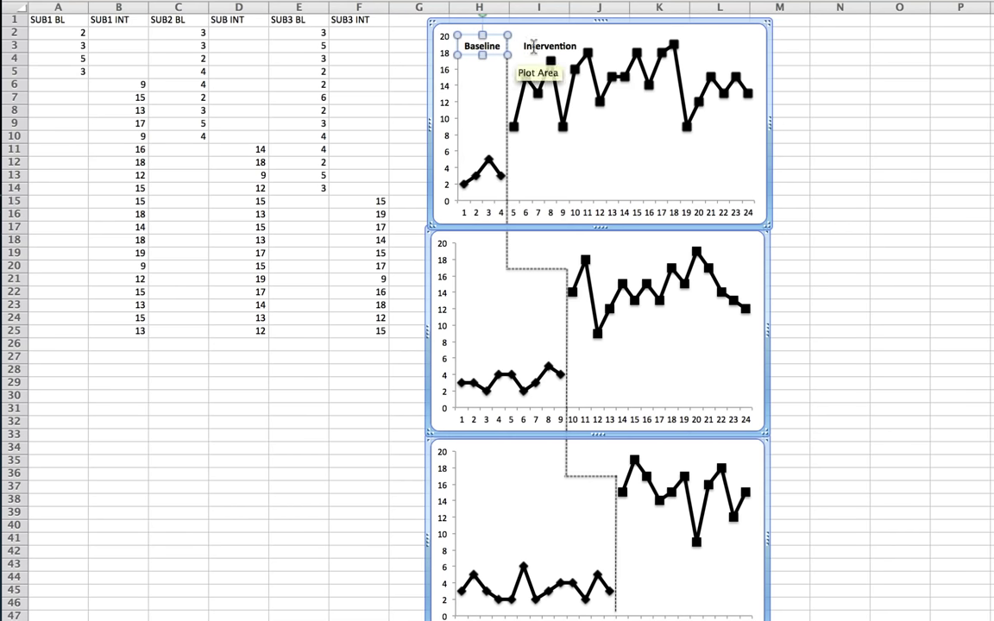
shift+click(554, 46)
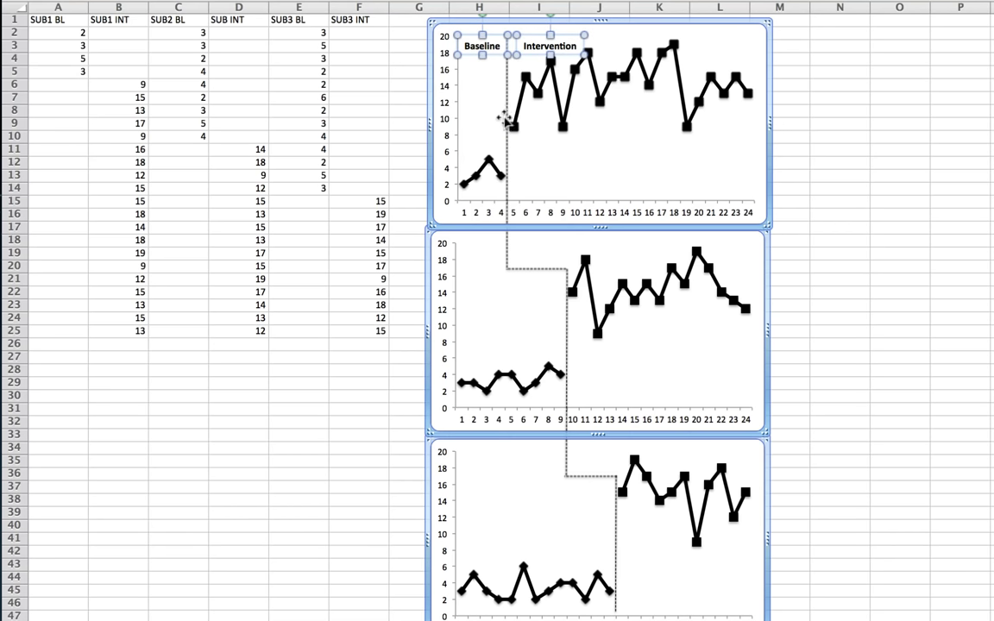
shift+click(532, 269)
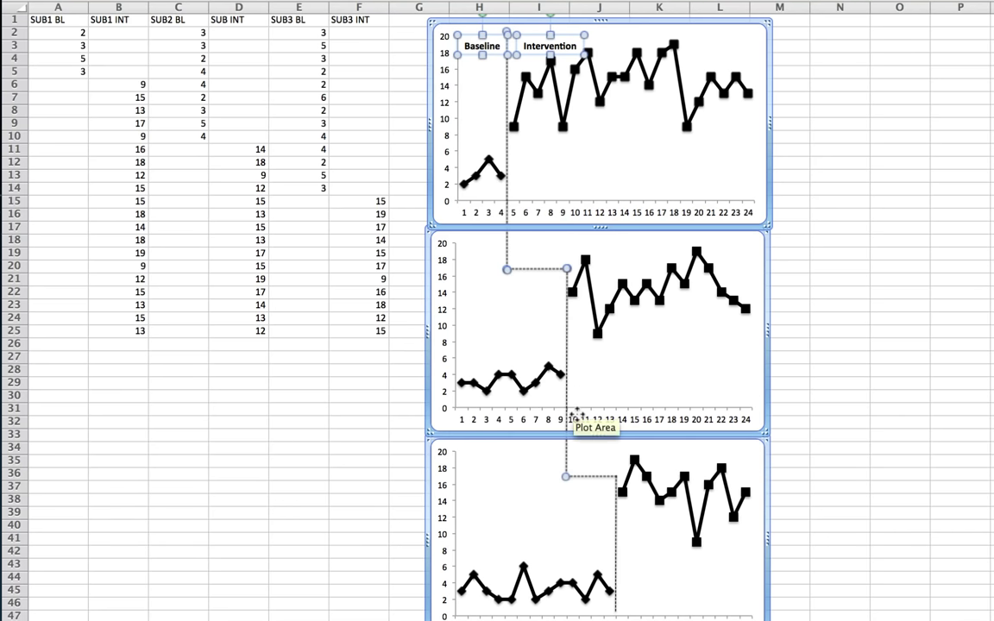
shift+click(588, 475)
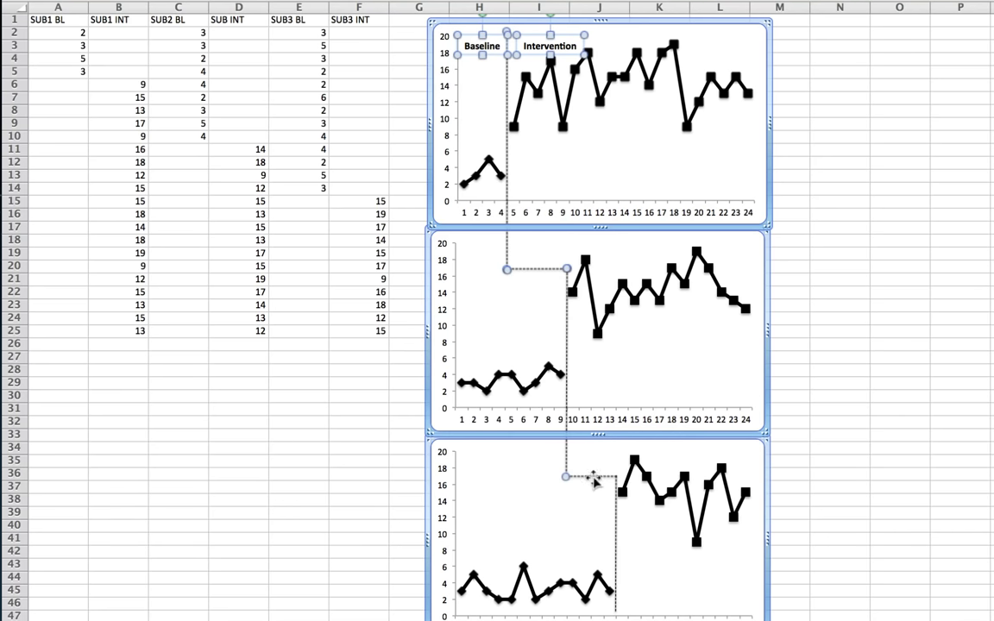
shift+click(615, 528)
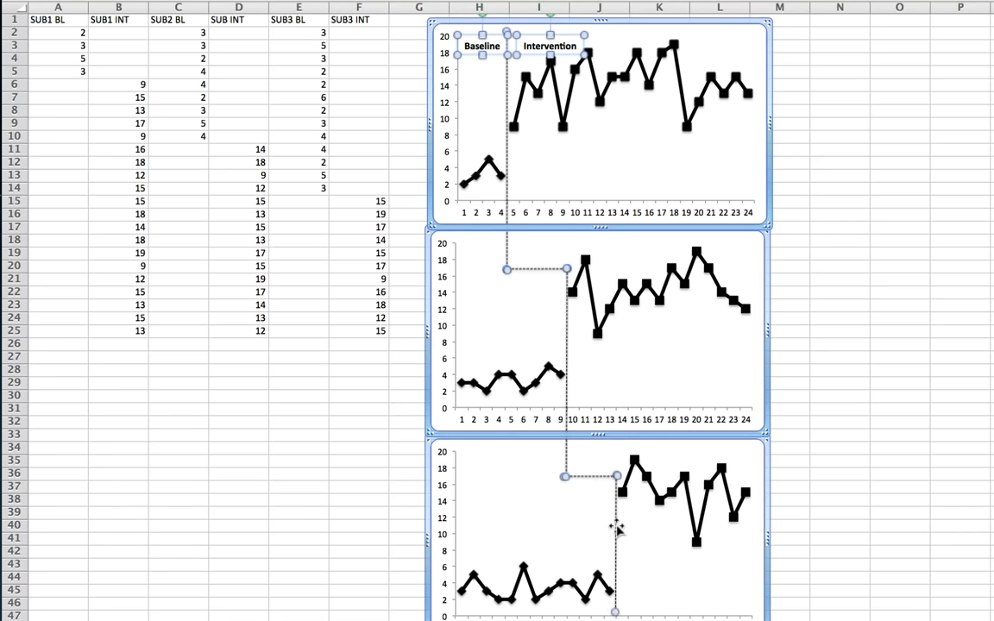
right_click(554, 540)
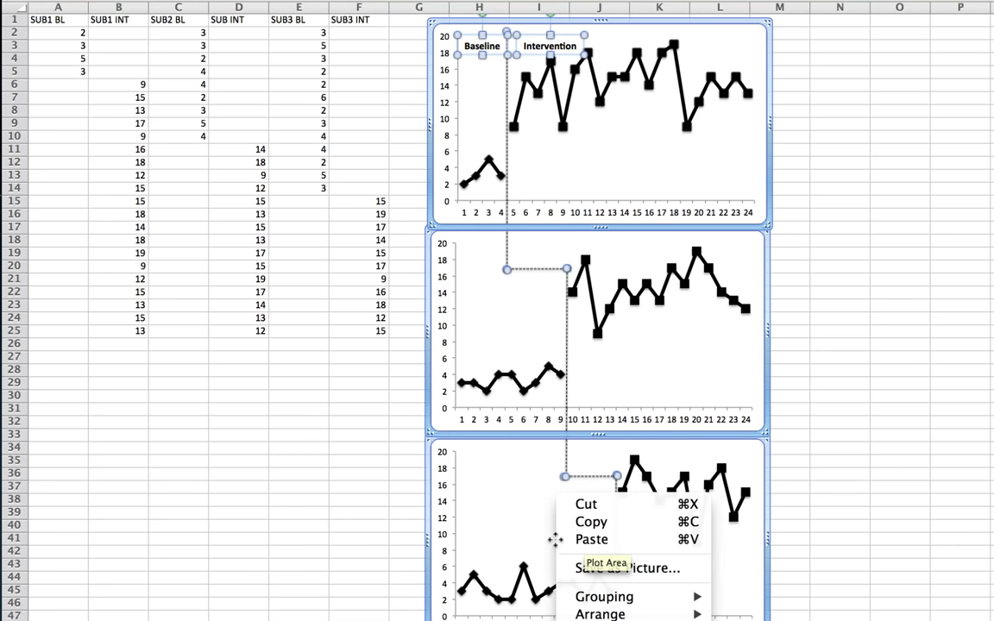
mouse_move(598, 602)
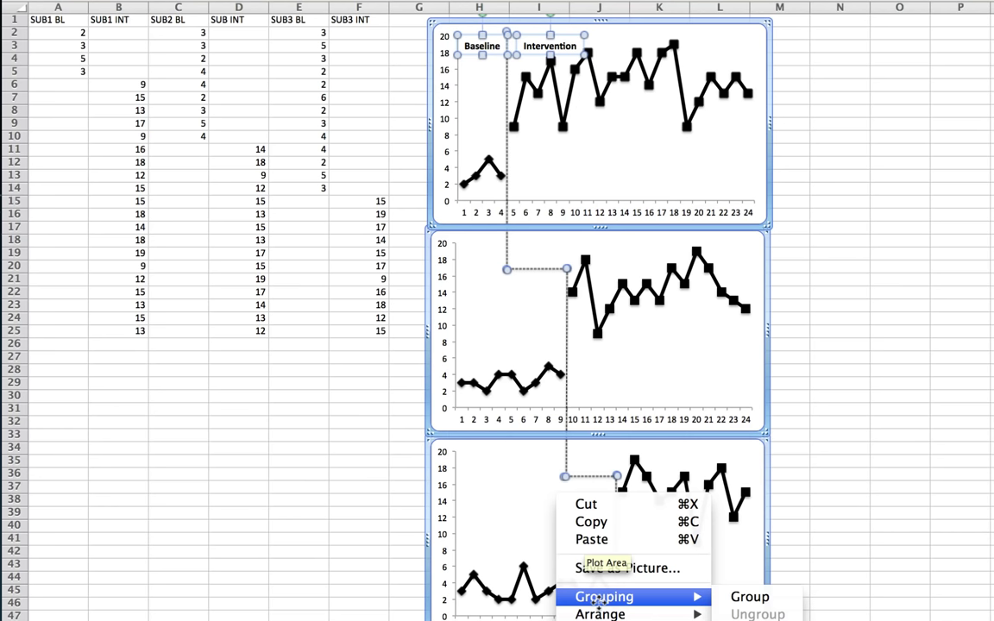
click(747, 597)
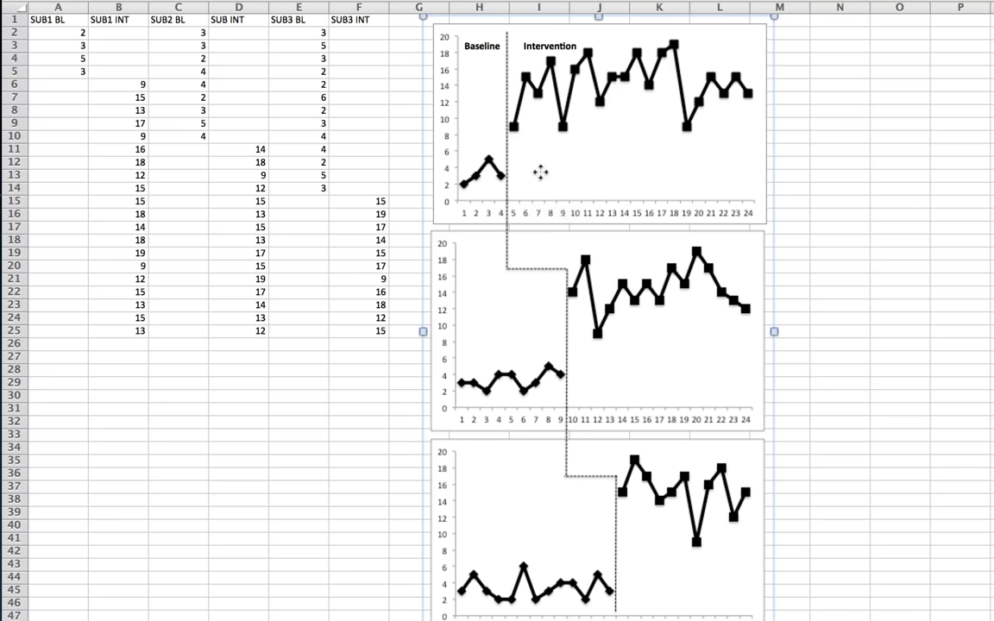
Move the second subject's chart within the group to the right, out of line with the other two charts
click(751, 241)
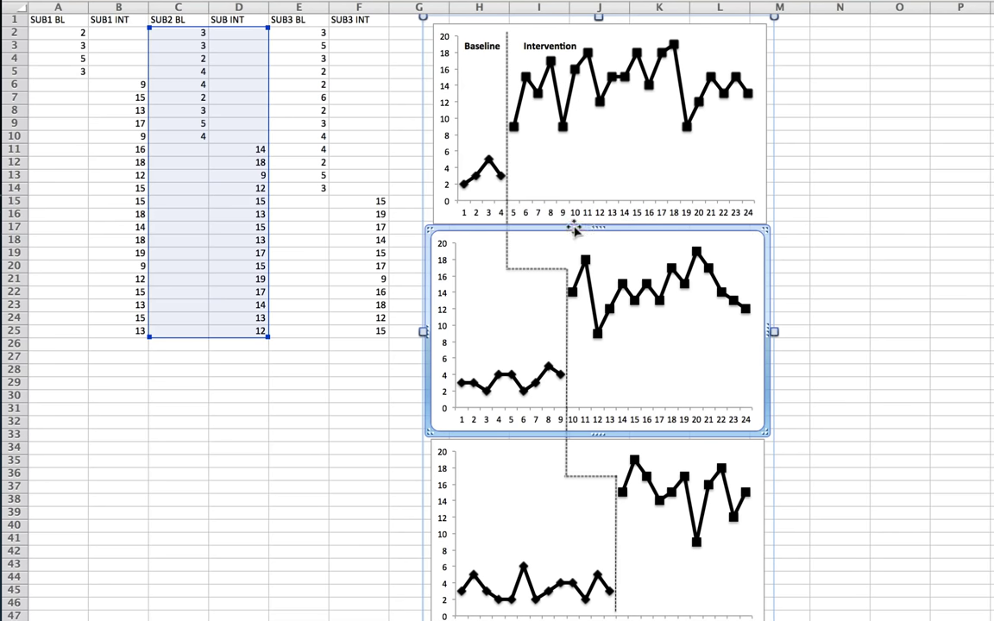
drag(573, 229, 737, 231)
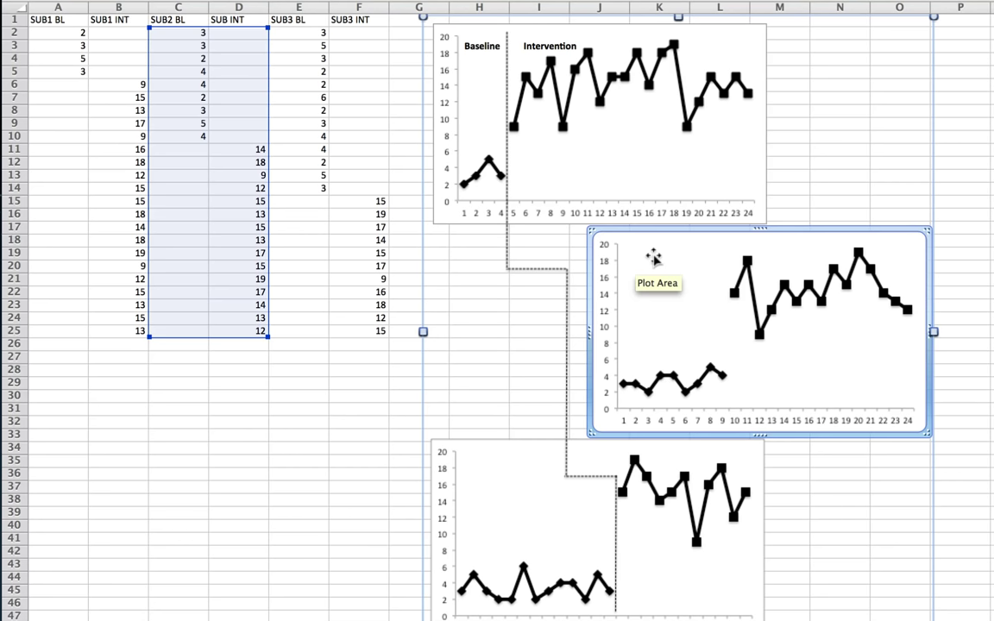
Undo the second subject's chart move, and reposition the whole grouped graph just beside the data columns
key(super+z)
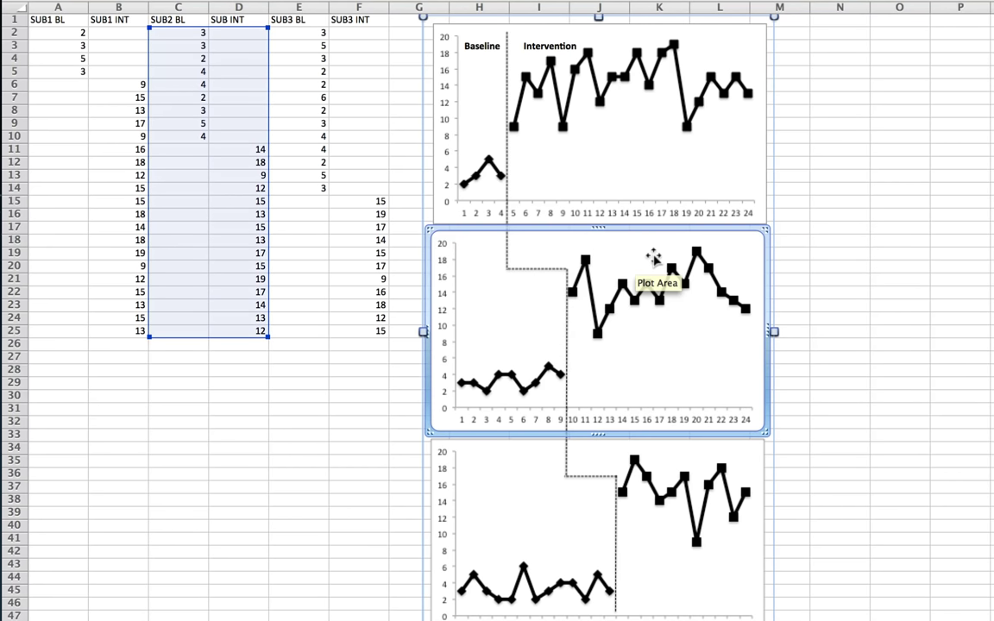
click(861, 267)
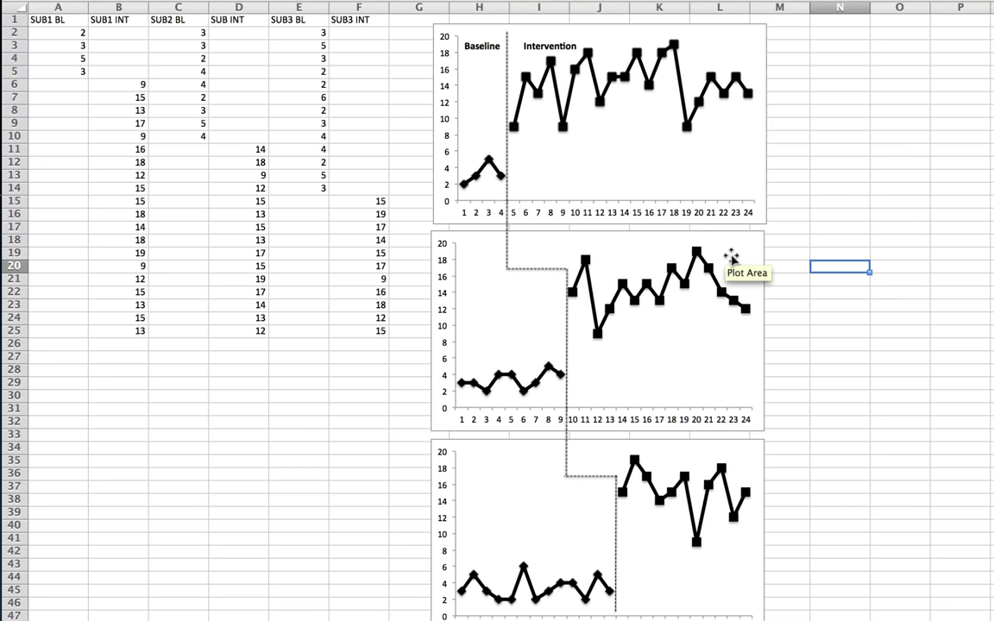
mouse_move(731, 256)
mouse_down()
mouse_move(929, 261)
mouse_move(843, 264)
mouse_move(916, 251)
mouse_move(958, 261)
mouse_move(854, 251)
mouse_move(860, 260)
mouse_up()
key(Escape)
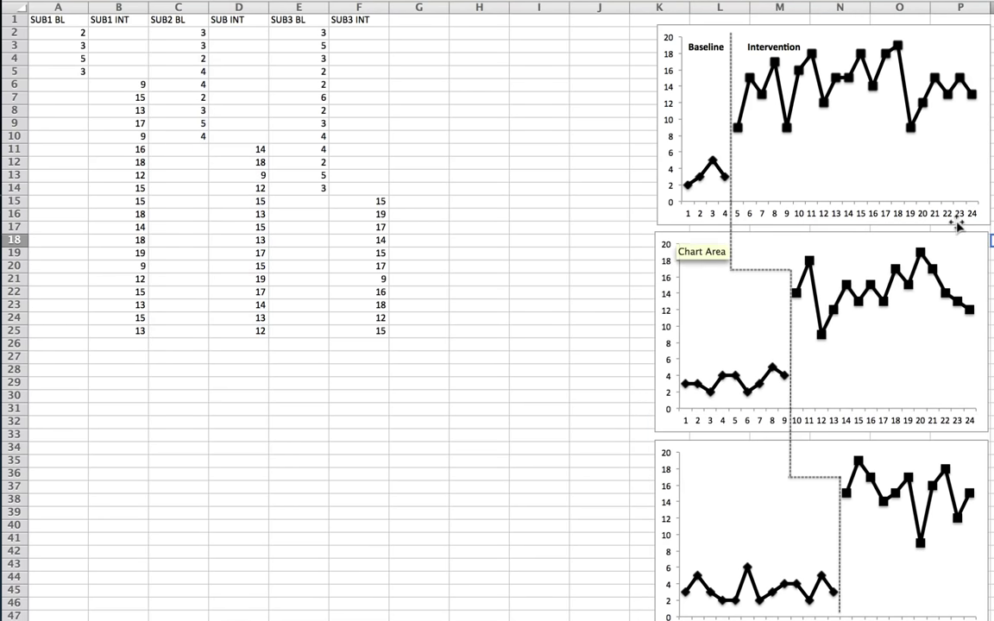
drag(924, 166, 680, 162)
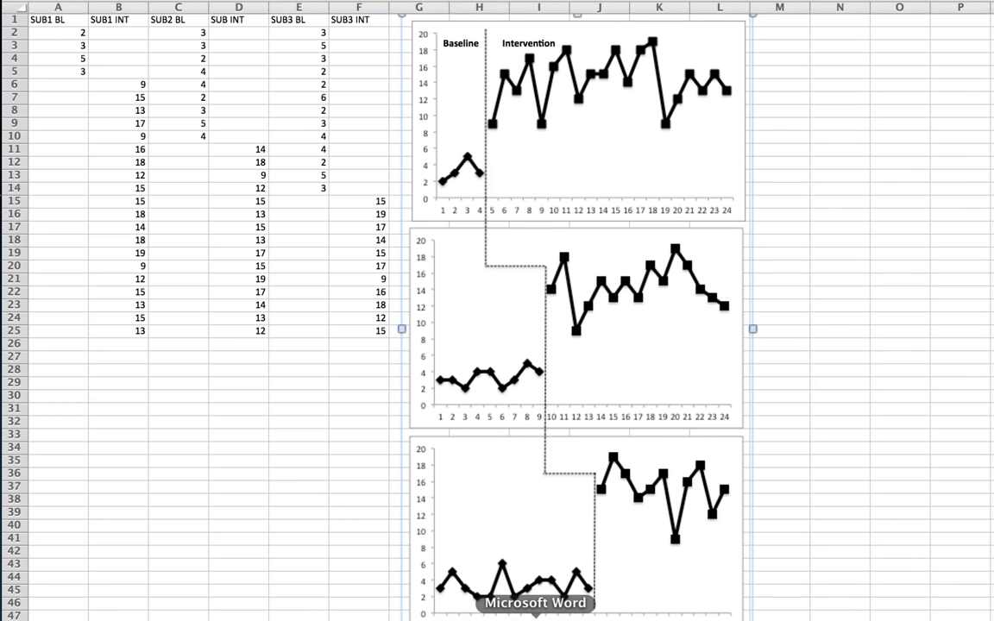
Copy the whole grouped graph into the blank Word document and shrink it slightly
click(535, 617)
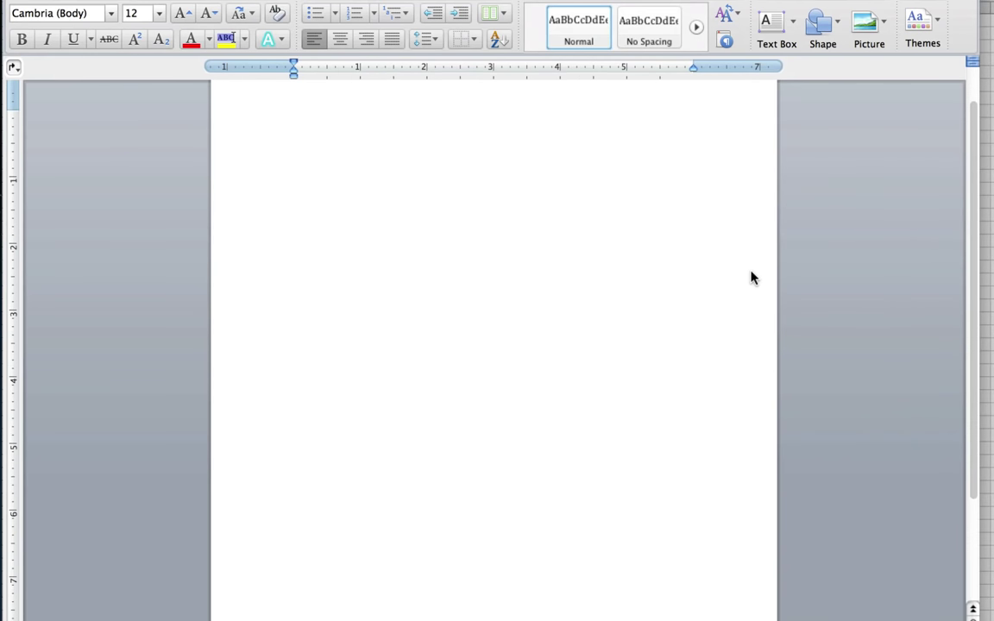
key(super+v)
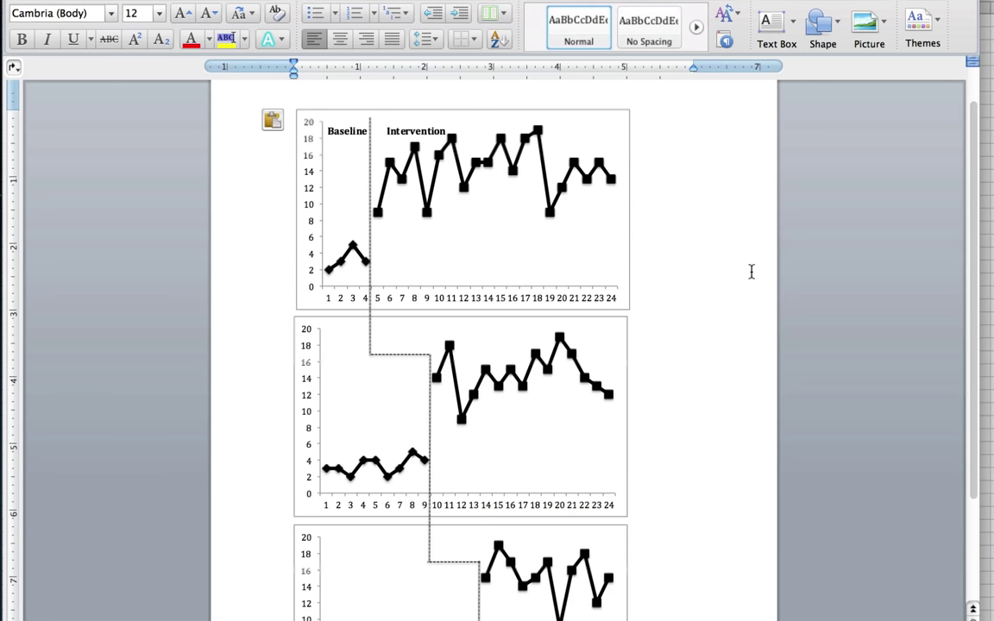
click(576, 230)
drag(638, 101, 610, 111)
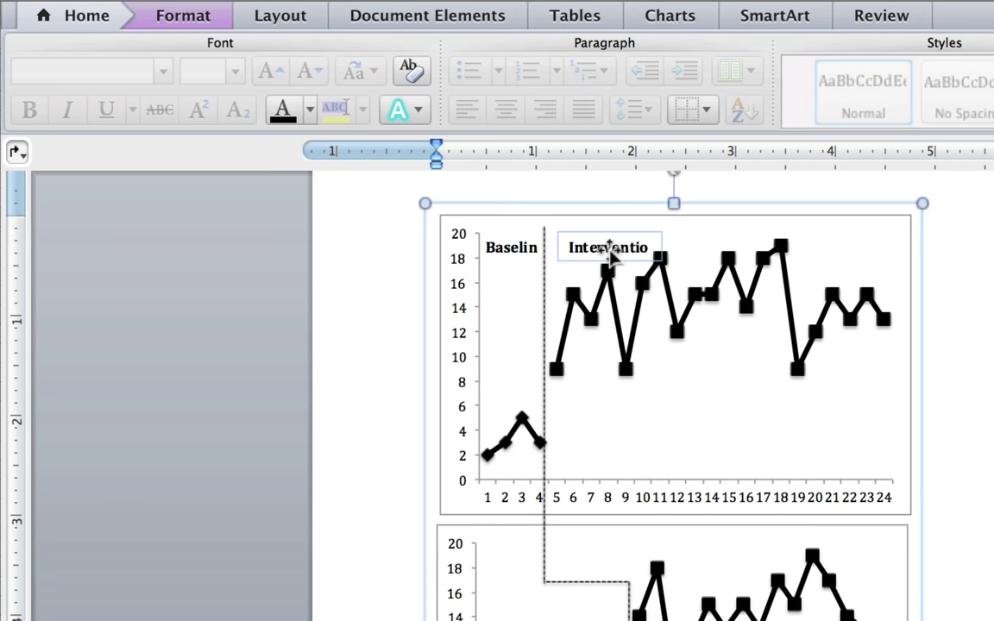
Set the Intervention label's font size to 8 so the full word fits its text box
click(610, 250)
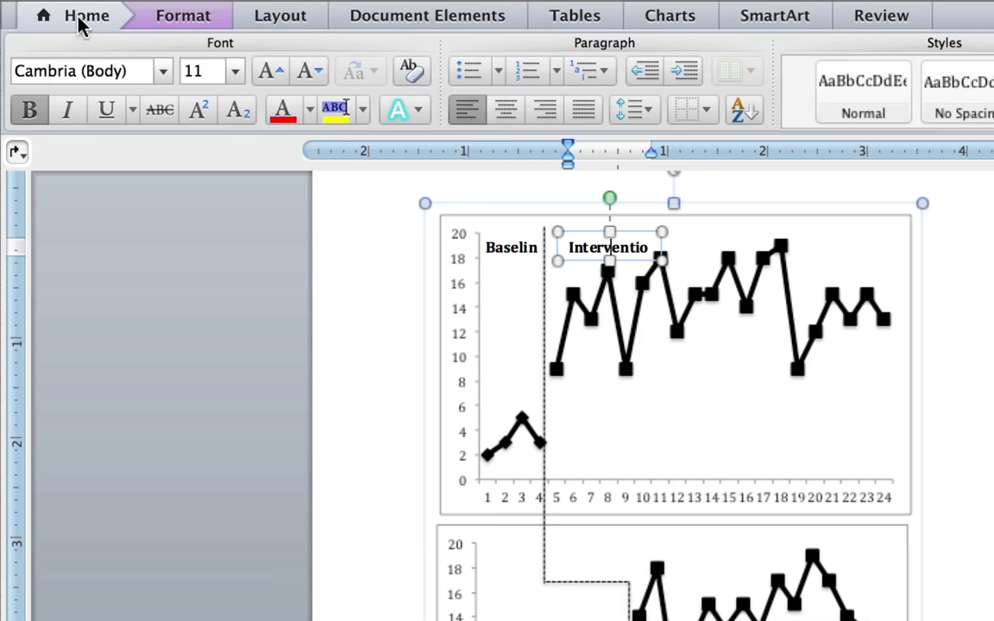
click(234, 72)
click(233, 104)
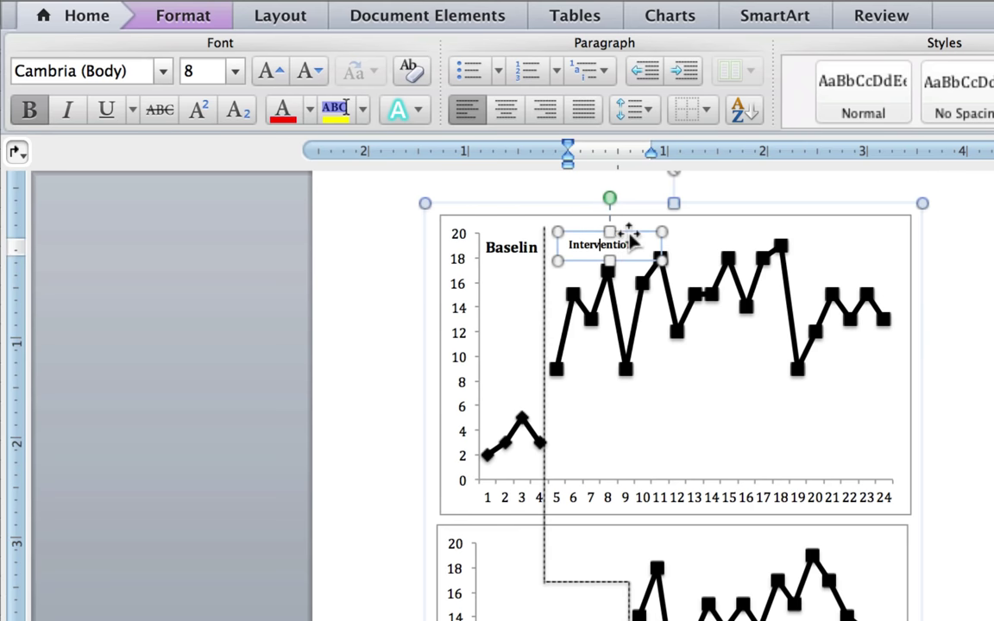
click(530, 248)
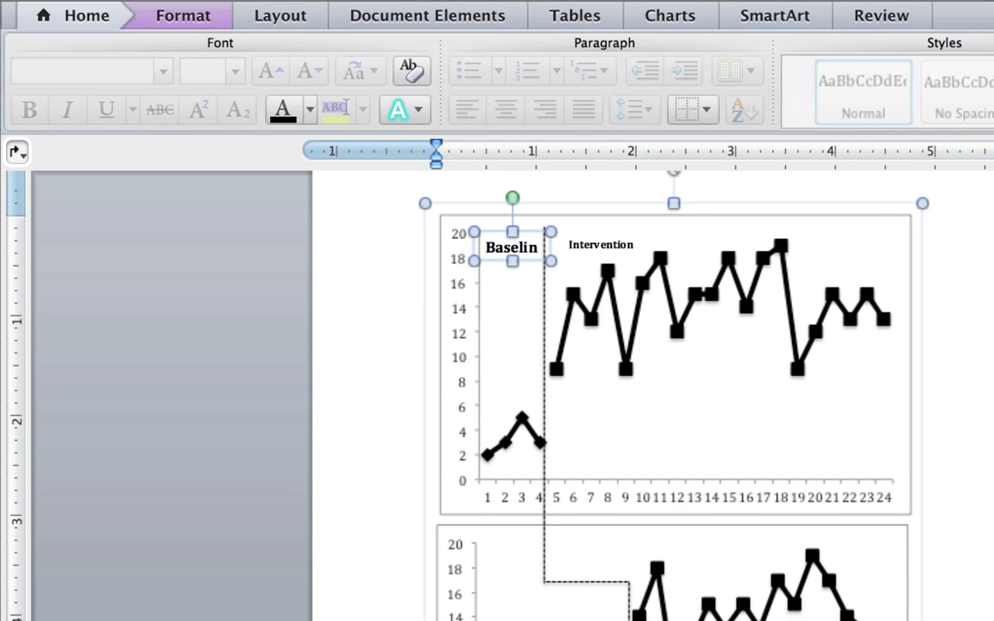
click(877, 355)
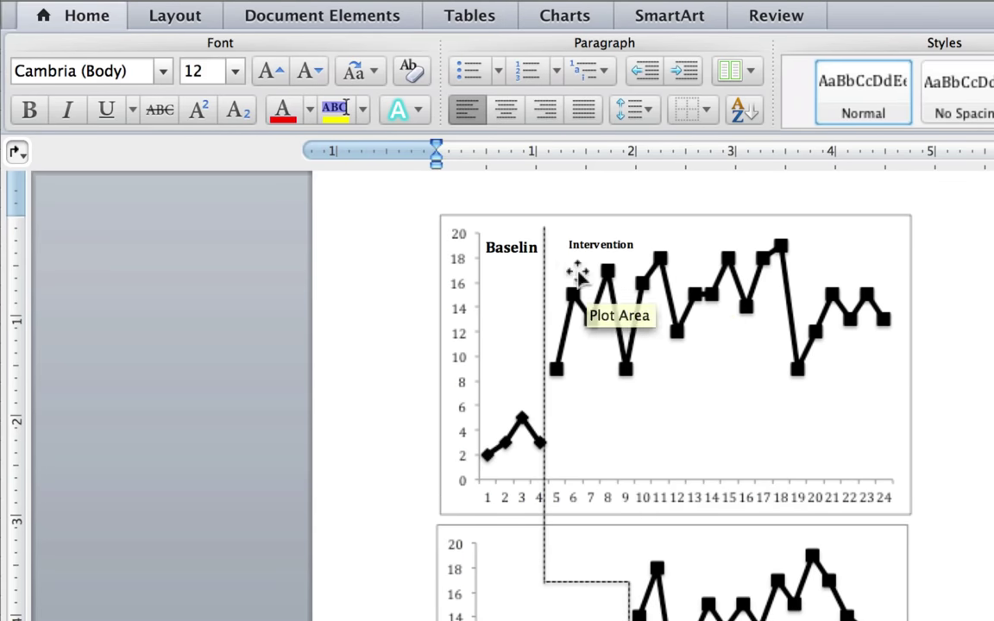
click(509, 250)
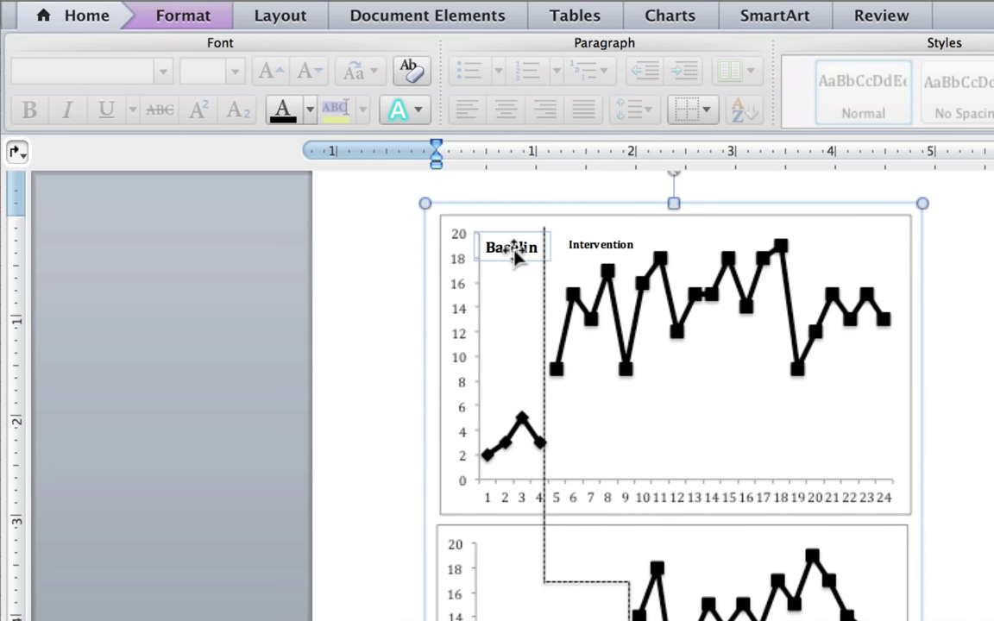
click(515, 250)
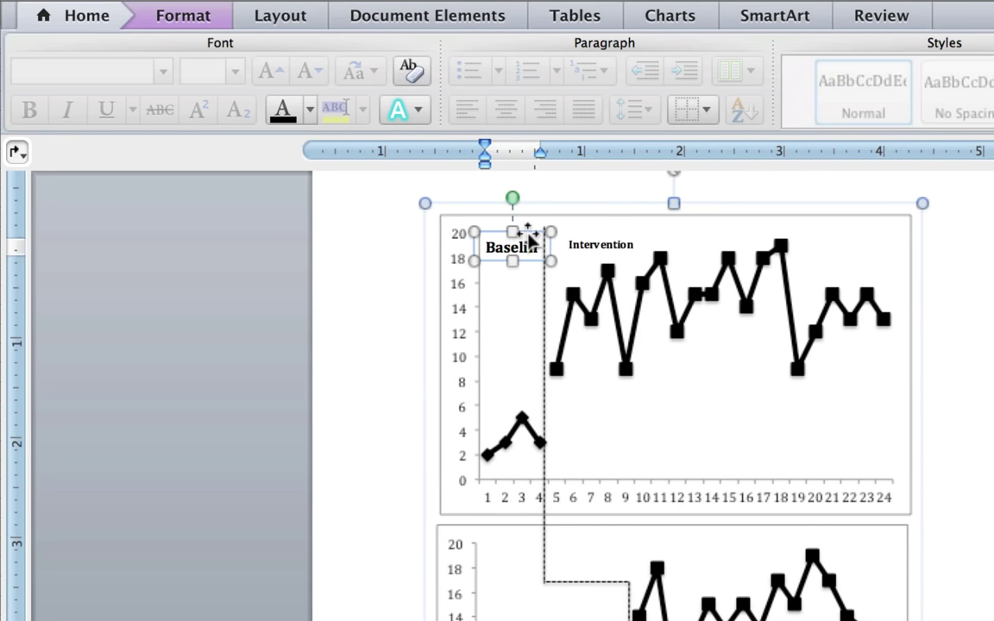
click(530, 240)
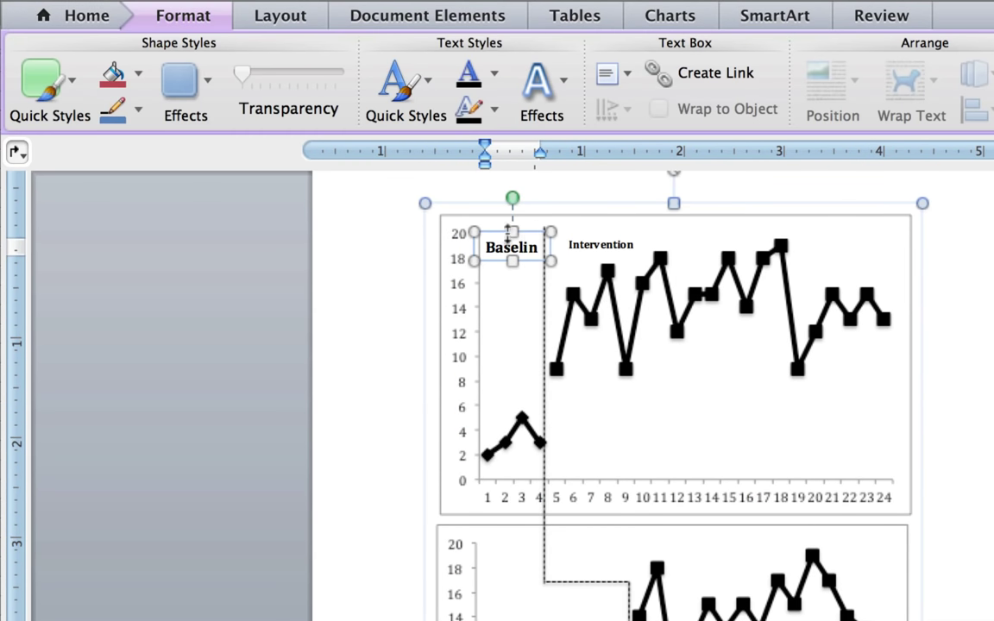
click(80, 16)
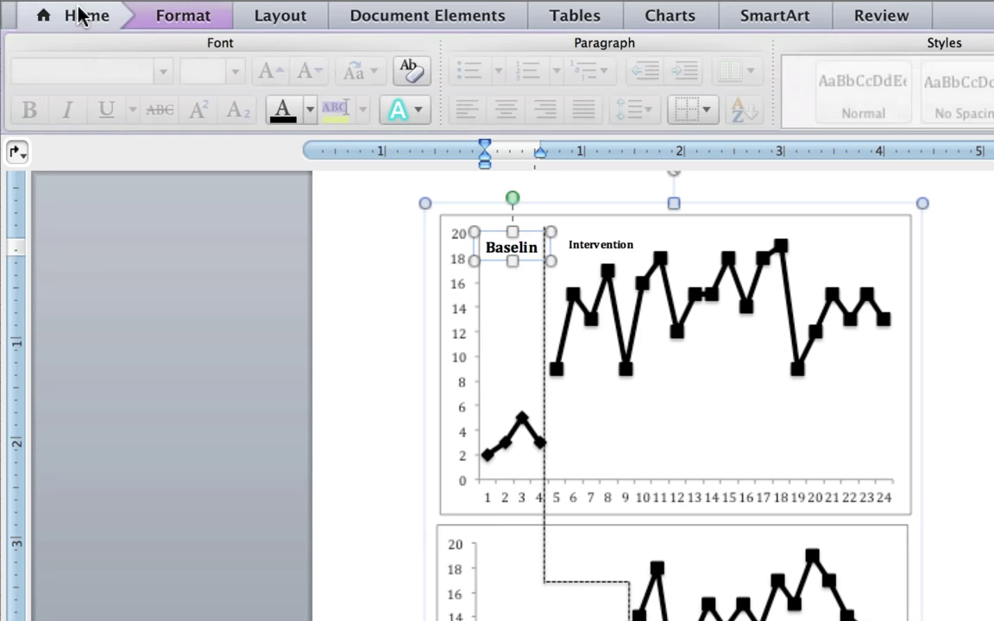
click(522, 251)
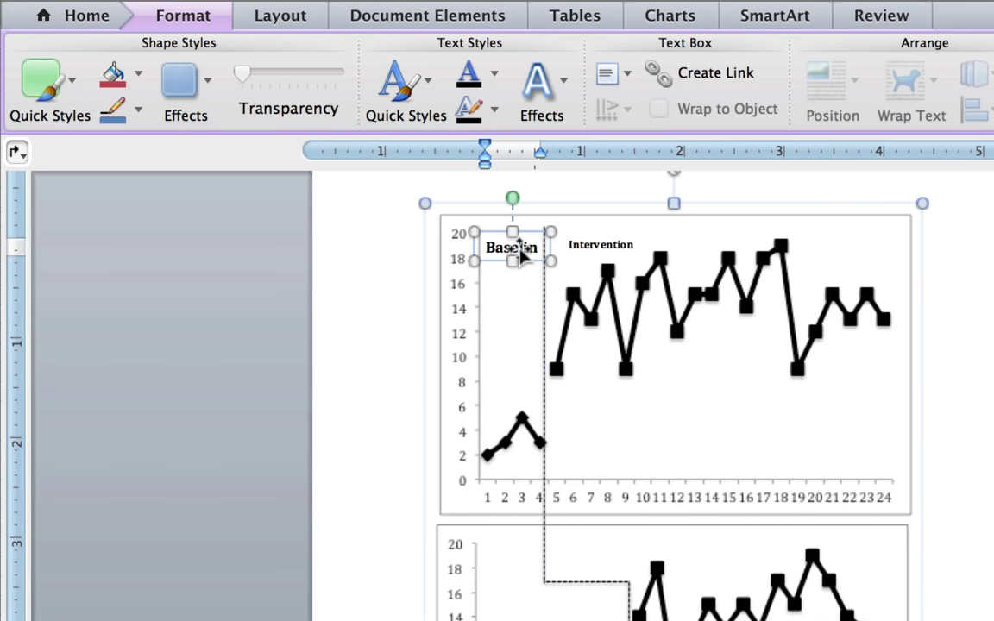
click(73, 24)
click(964, 303)
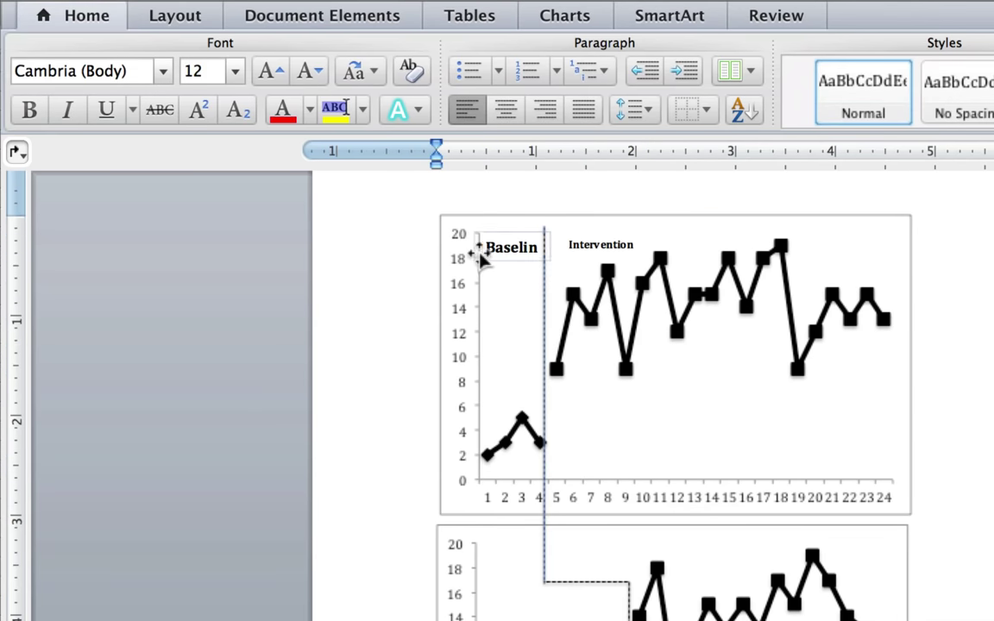
Set the Baseline label's font size to 8 and deselect the graph
click(507, 259)
click(507, 259)
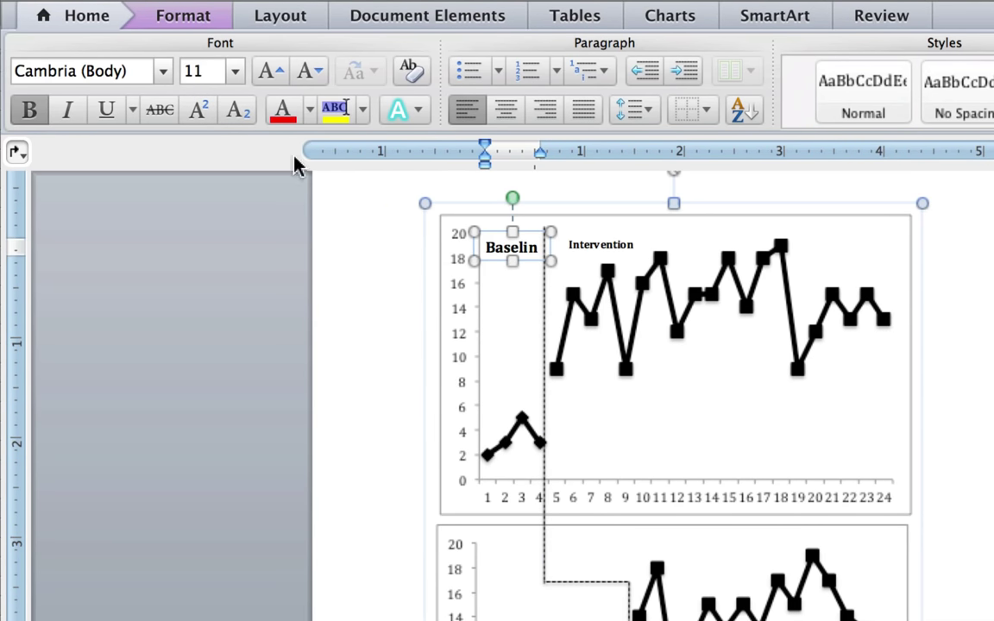
double_click(528, 250)
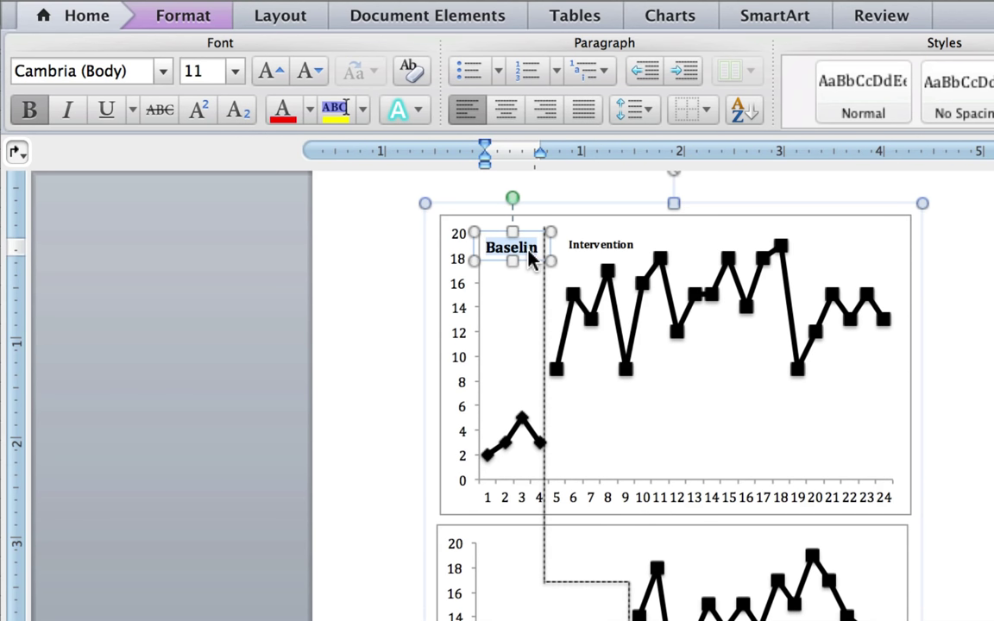
click(233, 73)
click(229, 102)
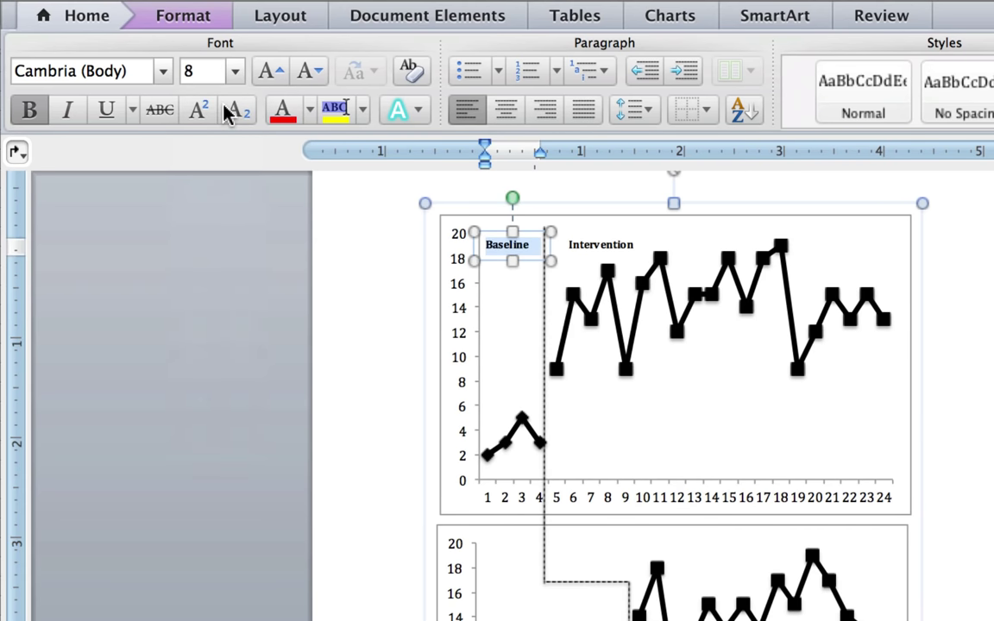
key(Escape)
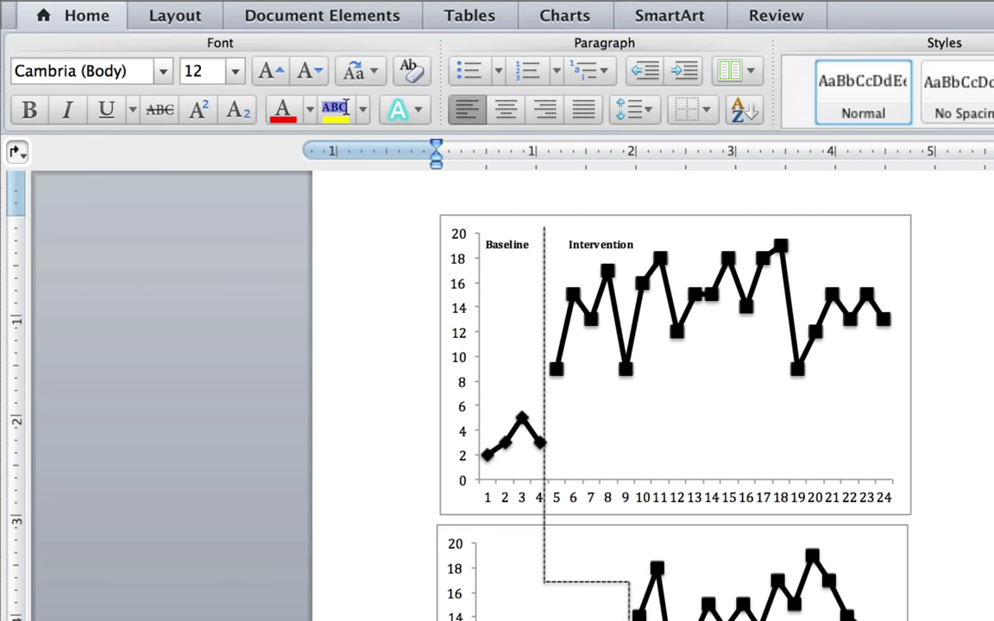